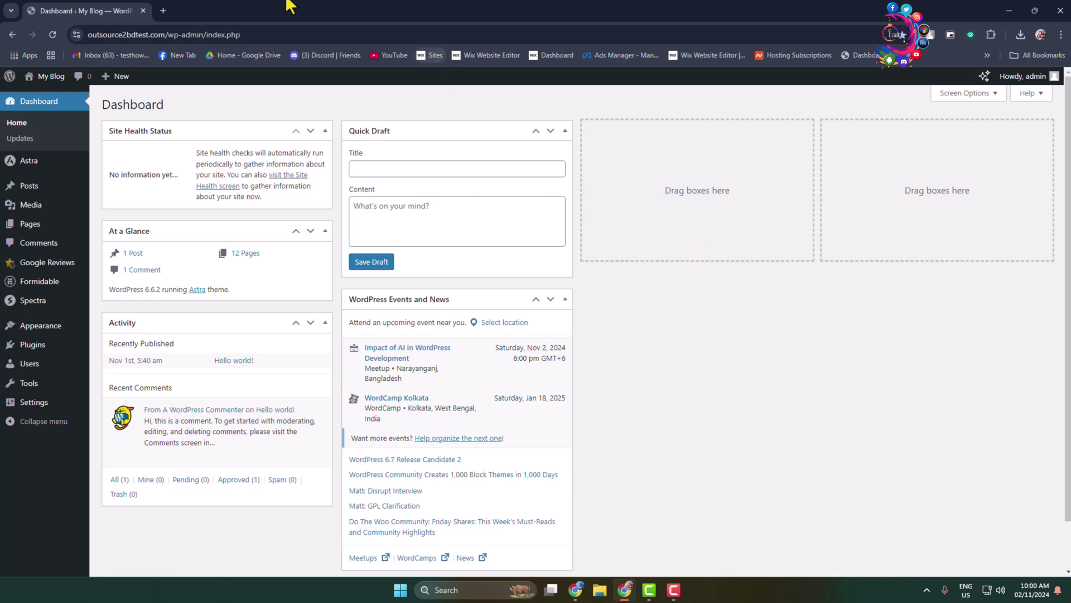
Step: Search Google for 'wpstream', open wpstream.net and download the WordPress Plugin zip
left_click(162, 11)
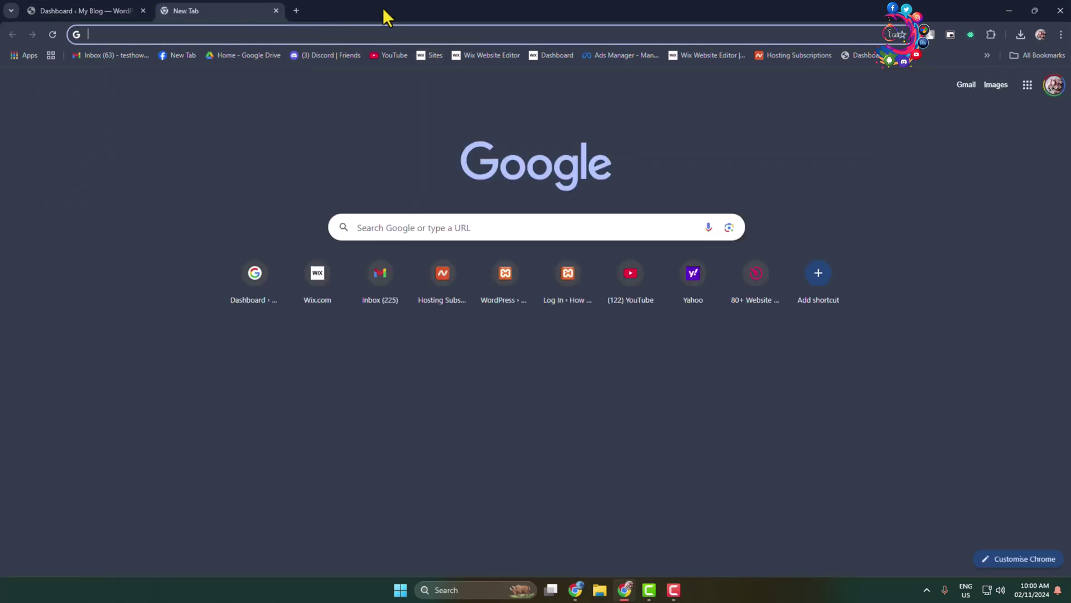
type("wps")
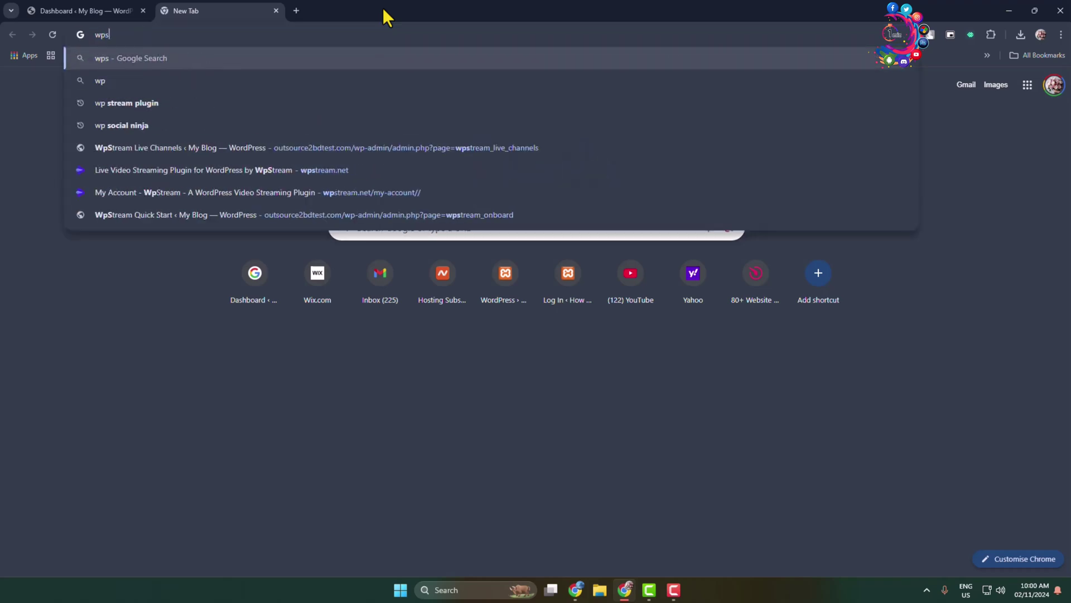
type("tream")
key("Return")
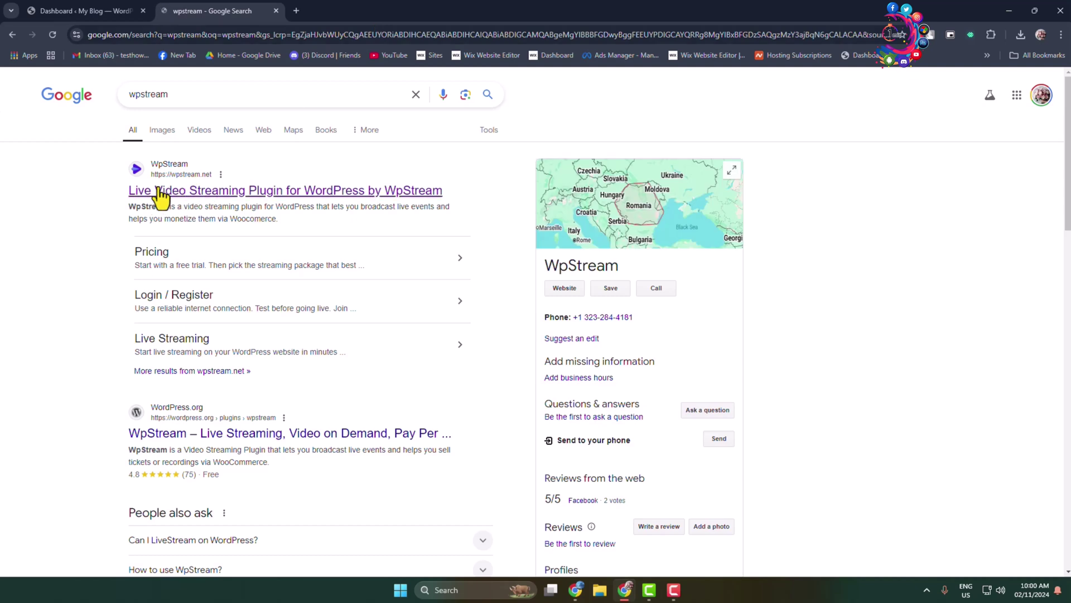
left_click(189, 197)
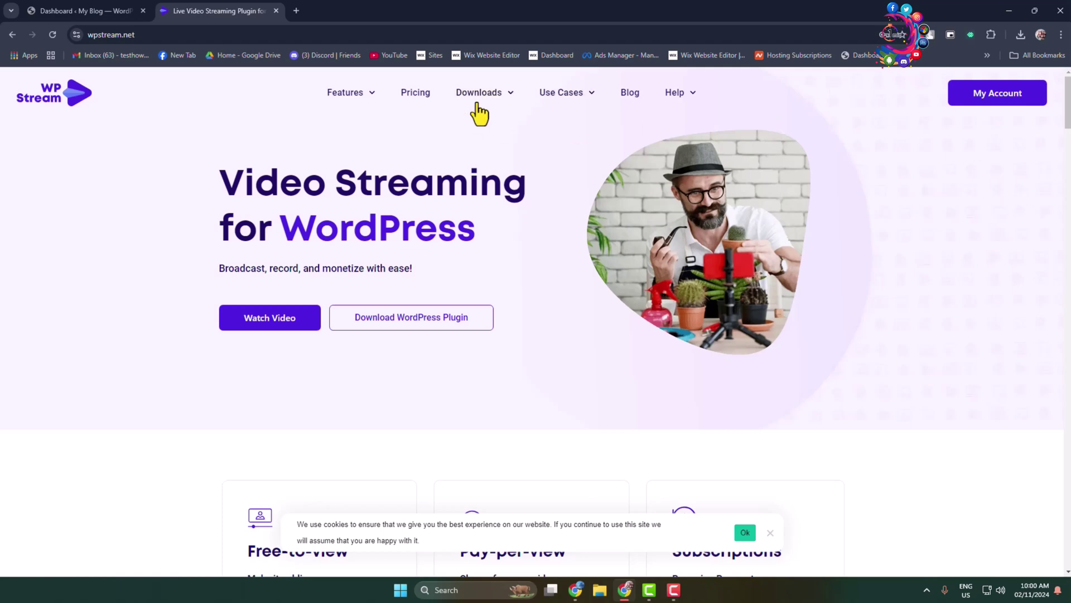
mouse_move(484, 93)
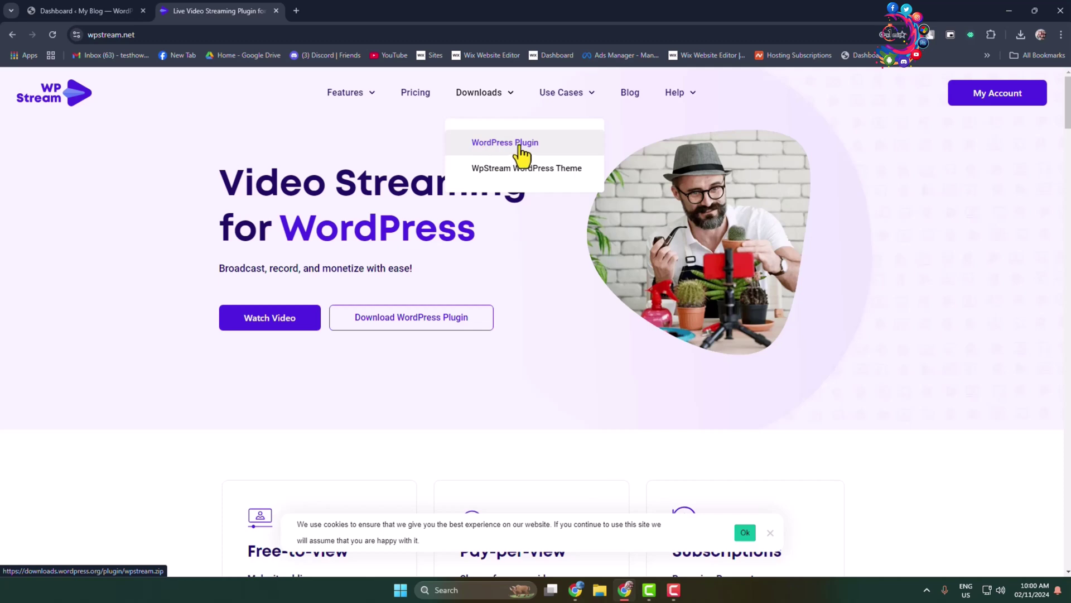
left_click(519, 154)
left_click(1020, 35)
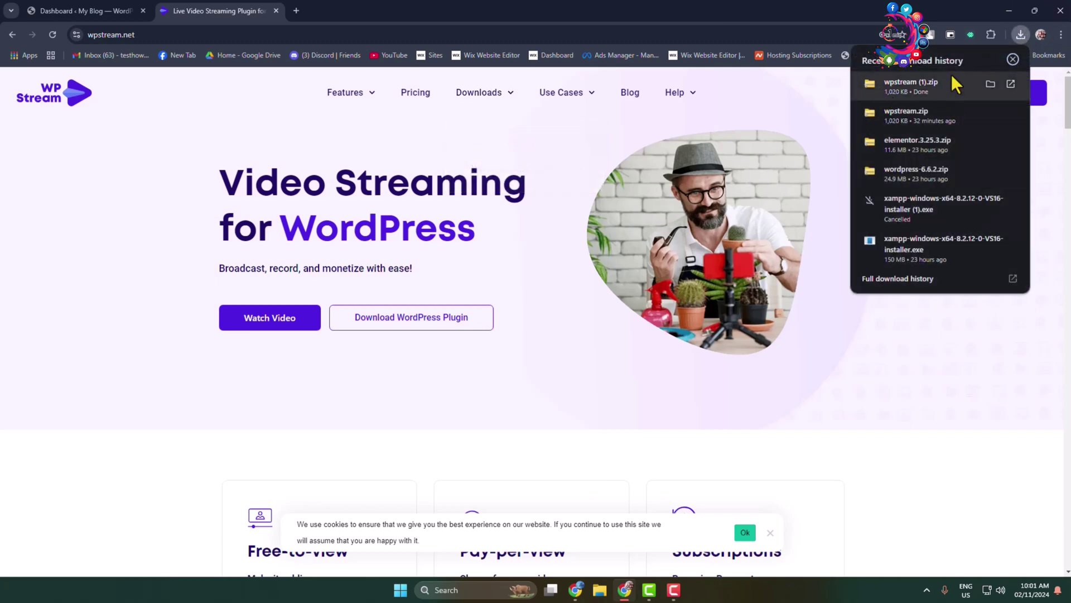
left_click(946, 337)
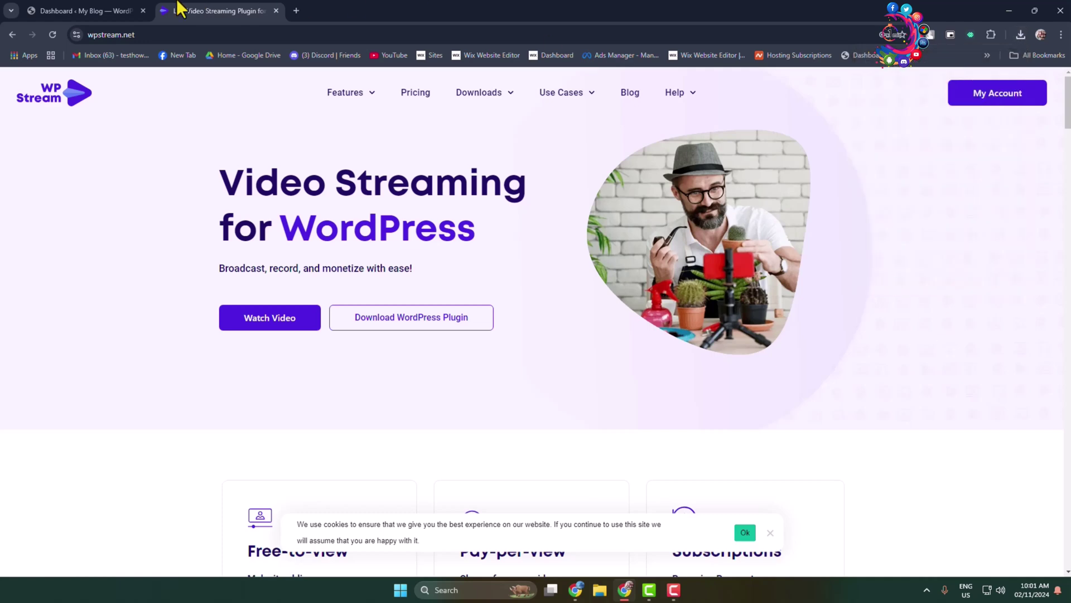
Step: Upload wpstream.zip from the Downloads folder on the Add Plugins page
left_click(92, 10)
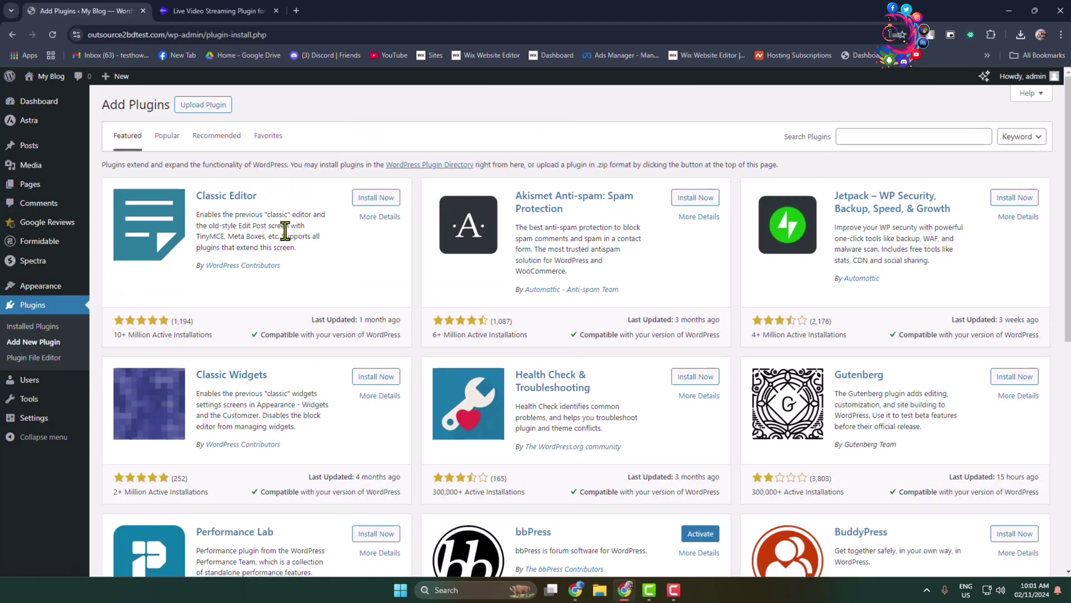
left_click(198, 118)
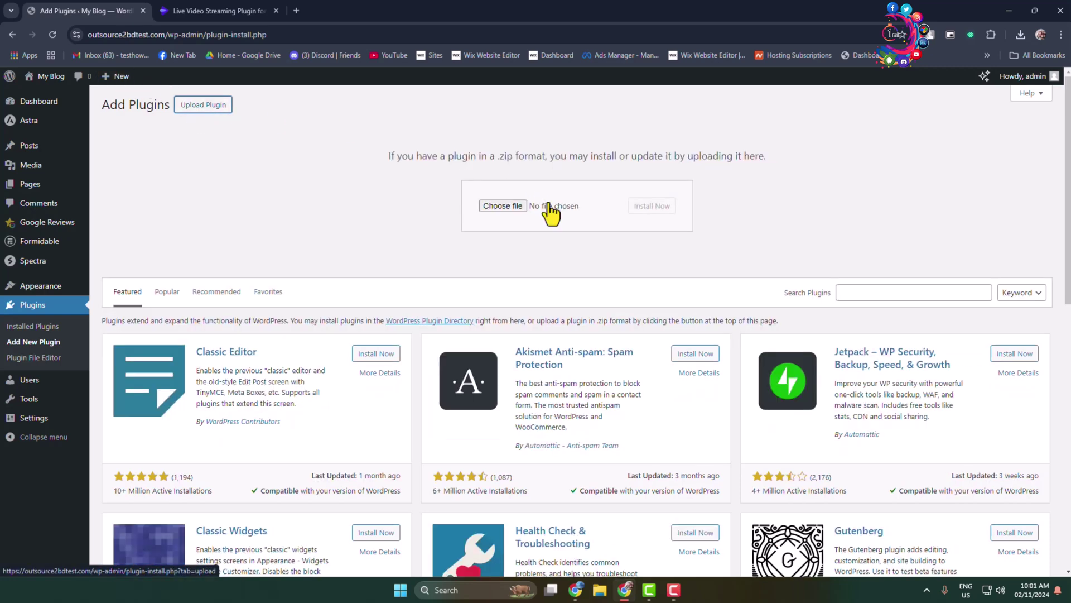
left_click(513, 207)
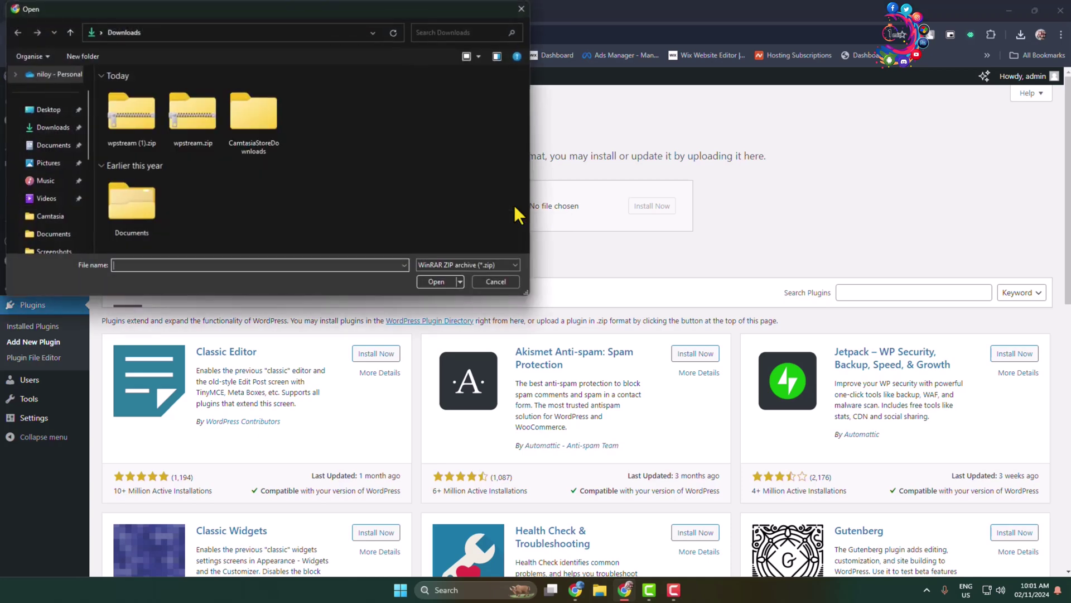
left_click(49, 135)
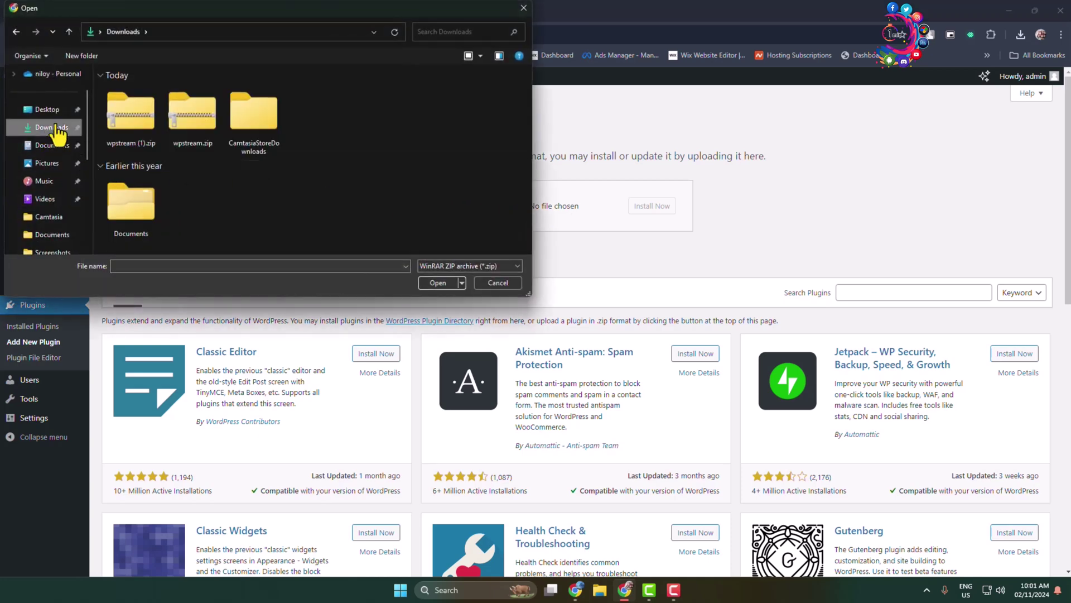
left_click(195, 114)
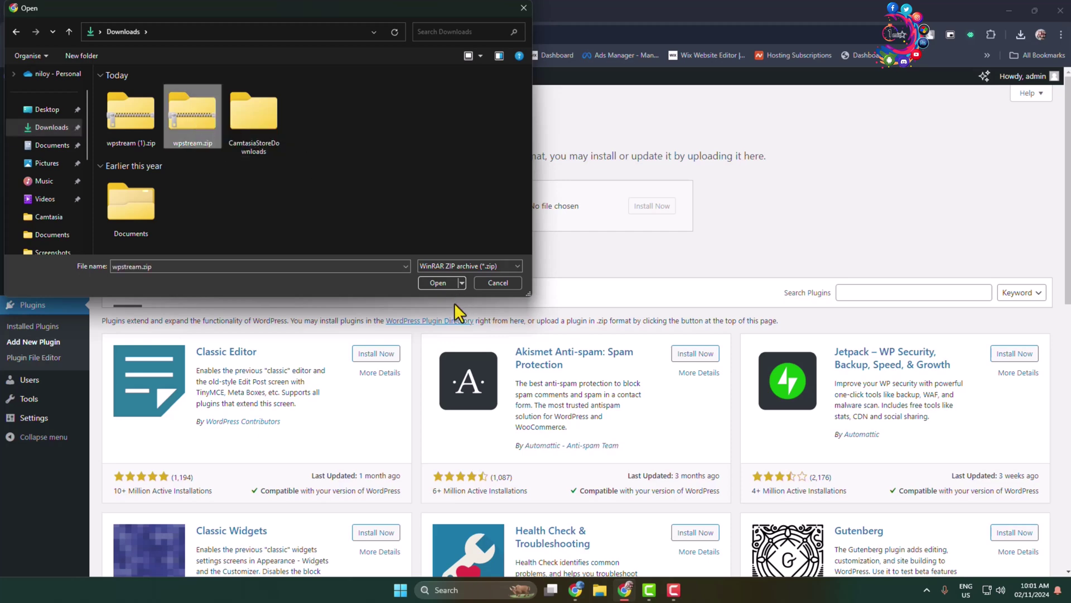
left_click(437, 282)
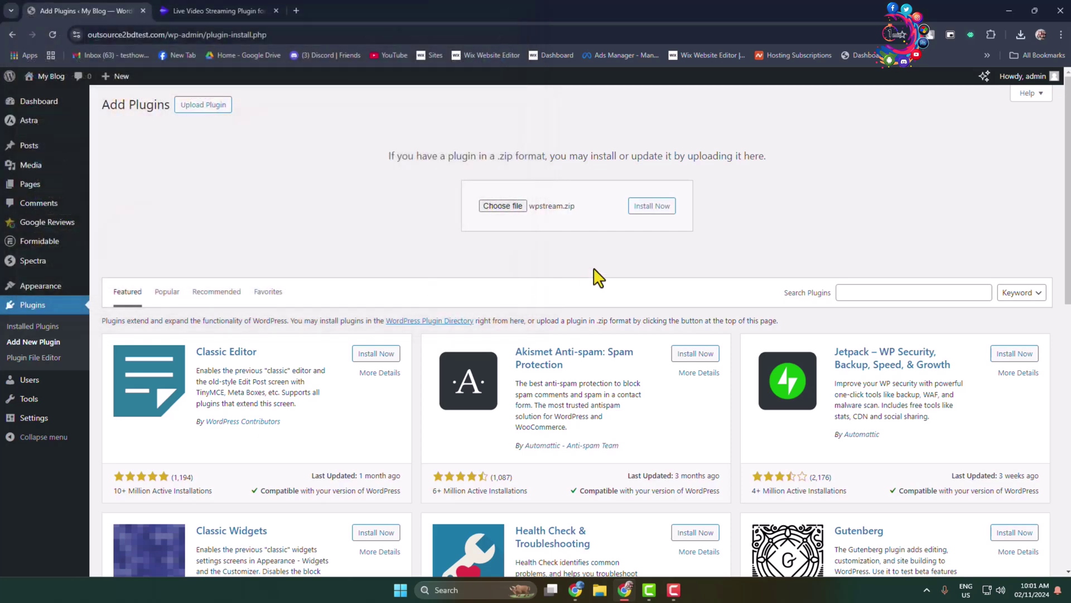
Step: Install the uploaded WpStream plugin and activate it
left_click(259, 10)
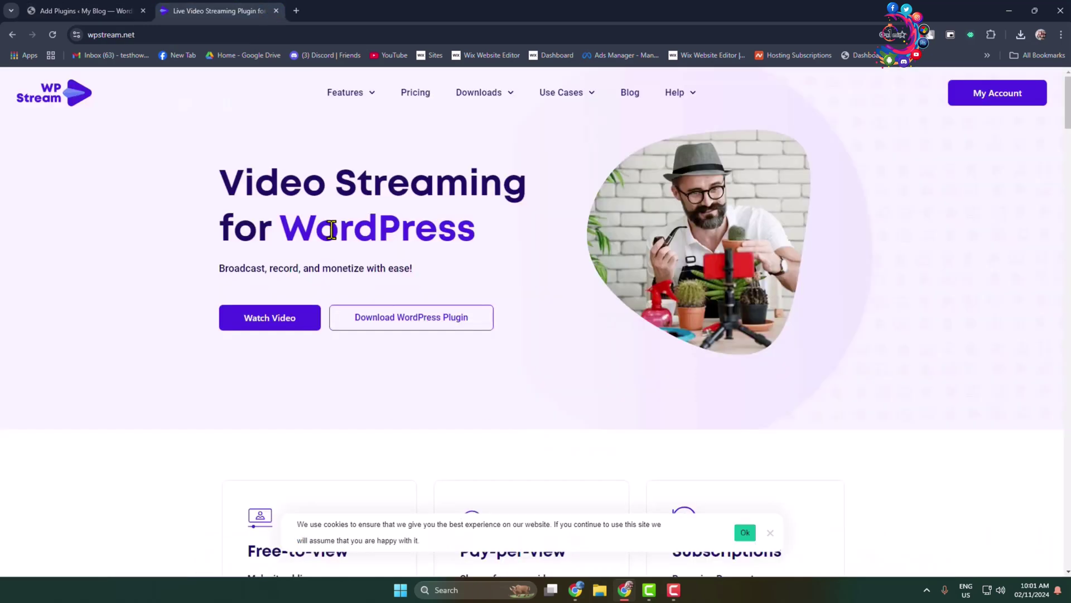
left_click(112, 10)
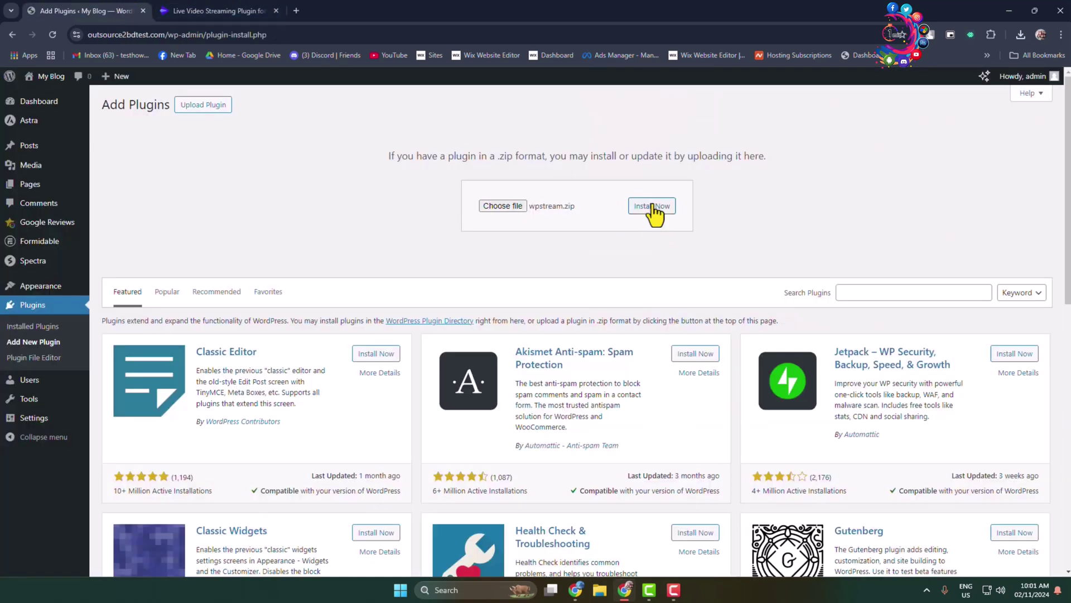
left_click(654, 209)
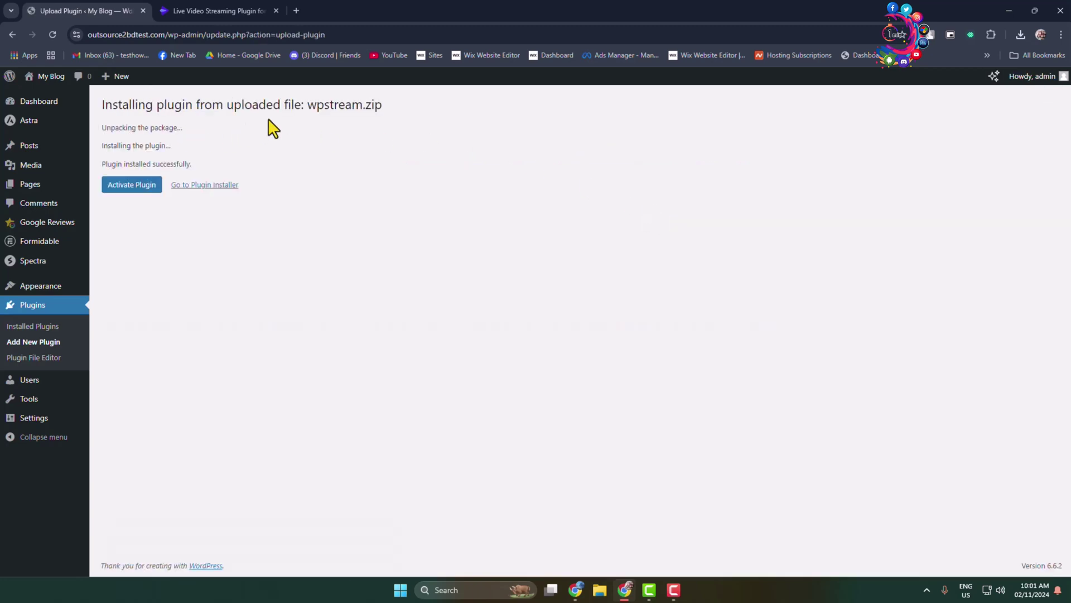
left_click(123, 192)
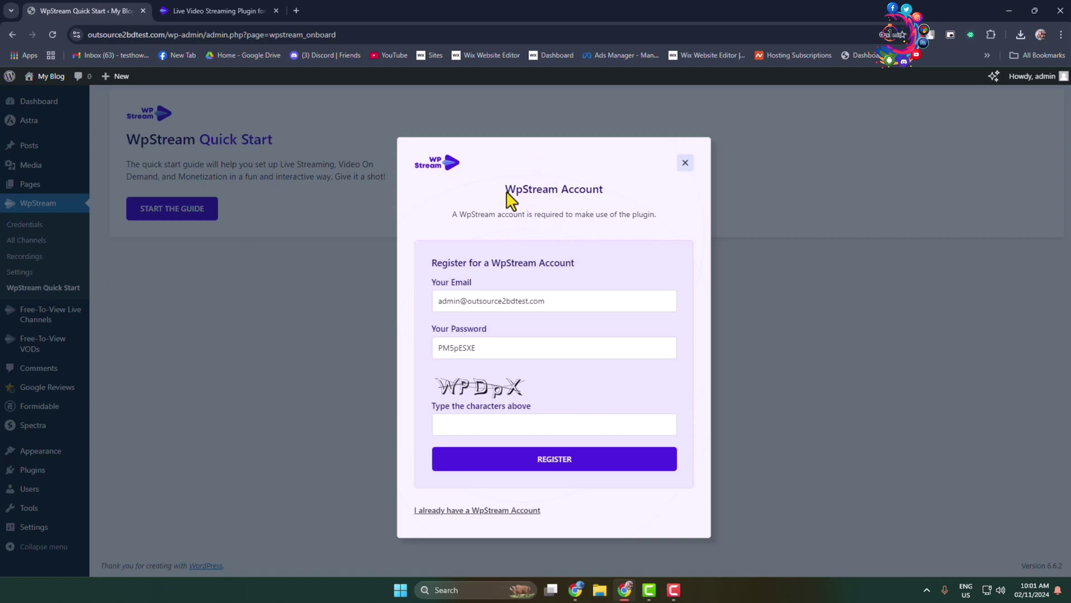
Step: Fill in the email, password and captcha on the WpStream account form
left_click(245, 10)
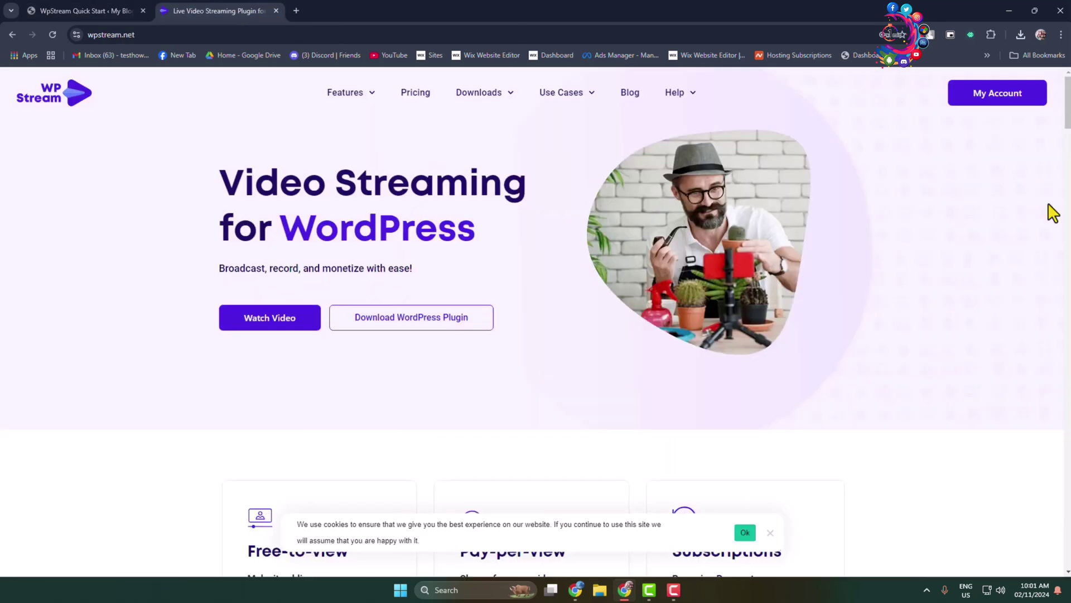
left_click(84, 11)
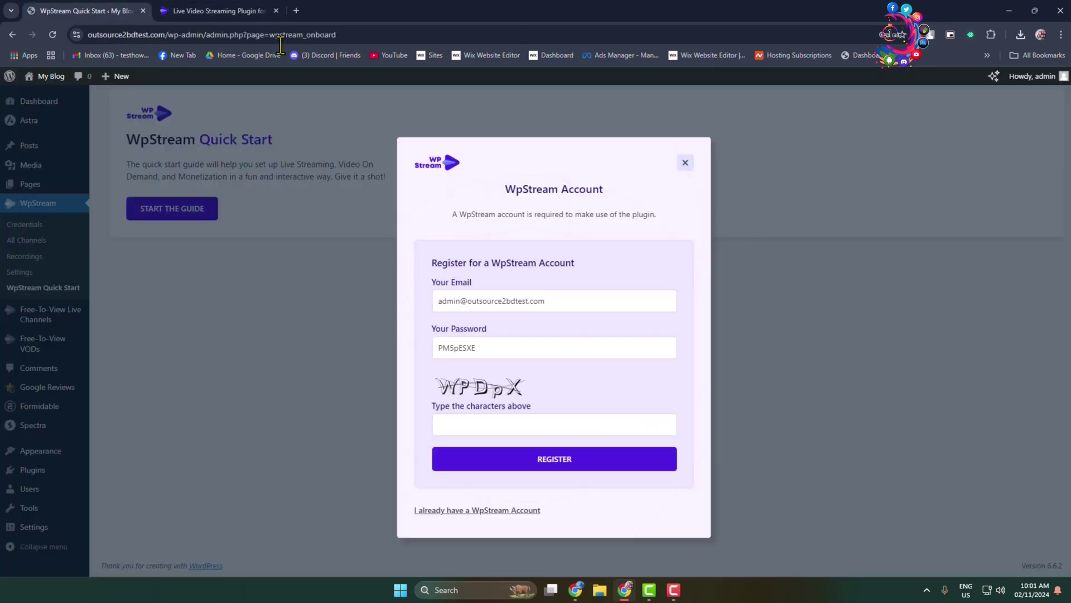
left_click_drag(581, 303, 403, 310)
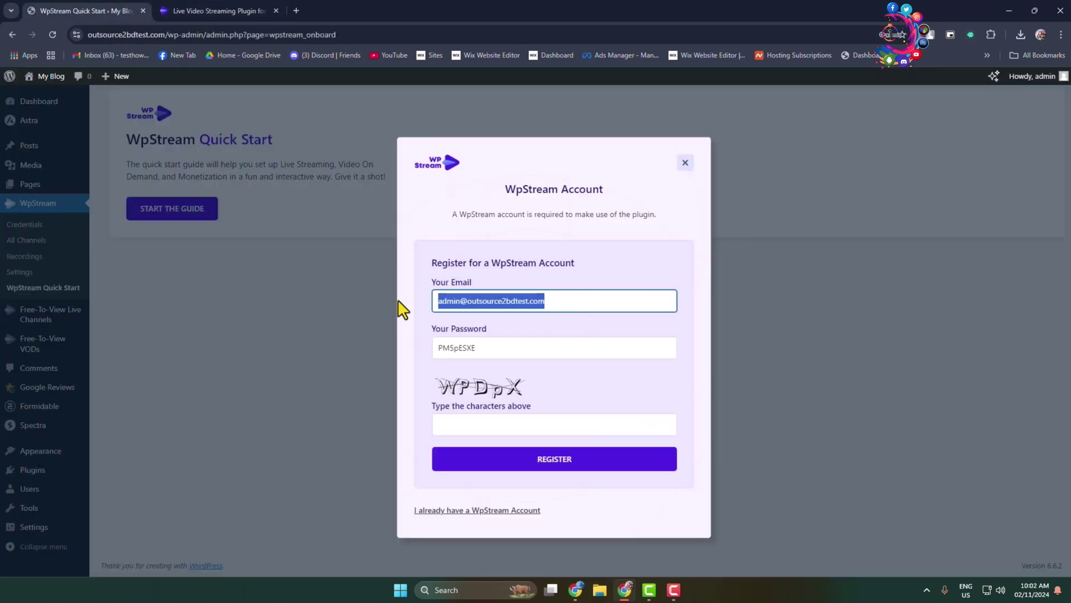
left_click(532, 357)
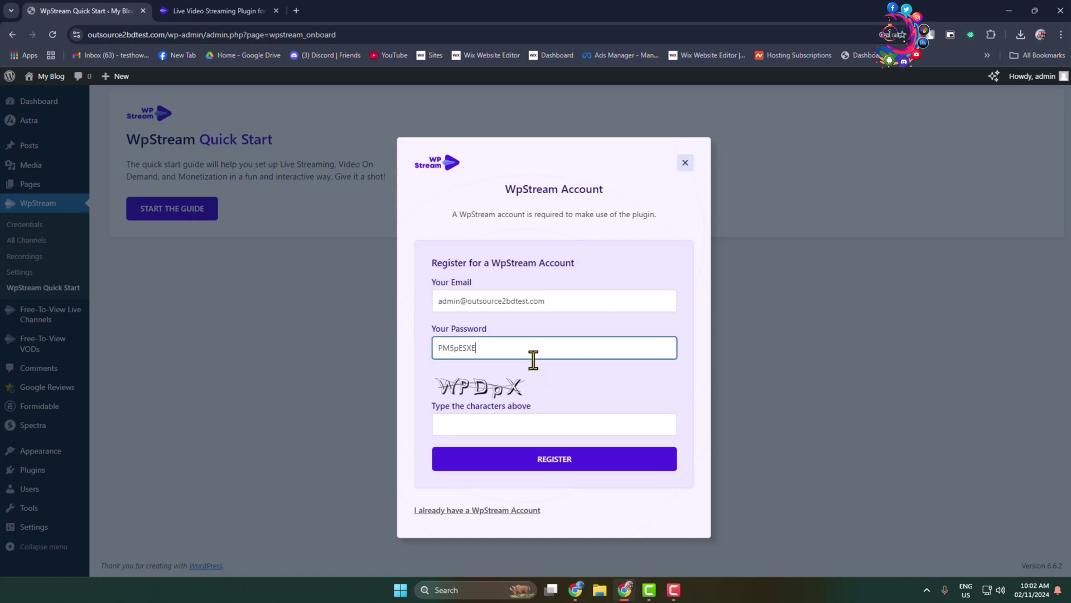
left_click(452, 424)
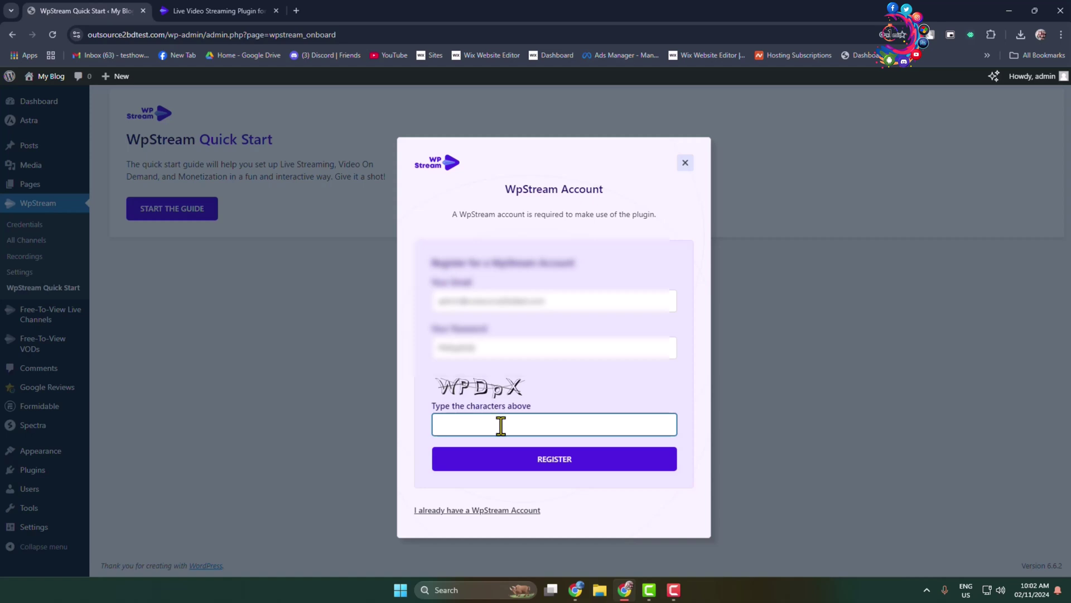
type("WPDpX")
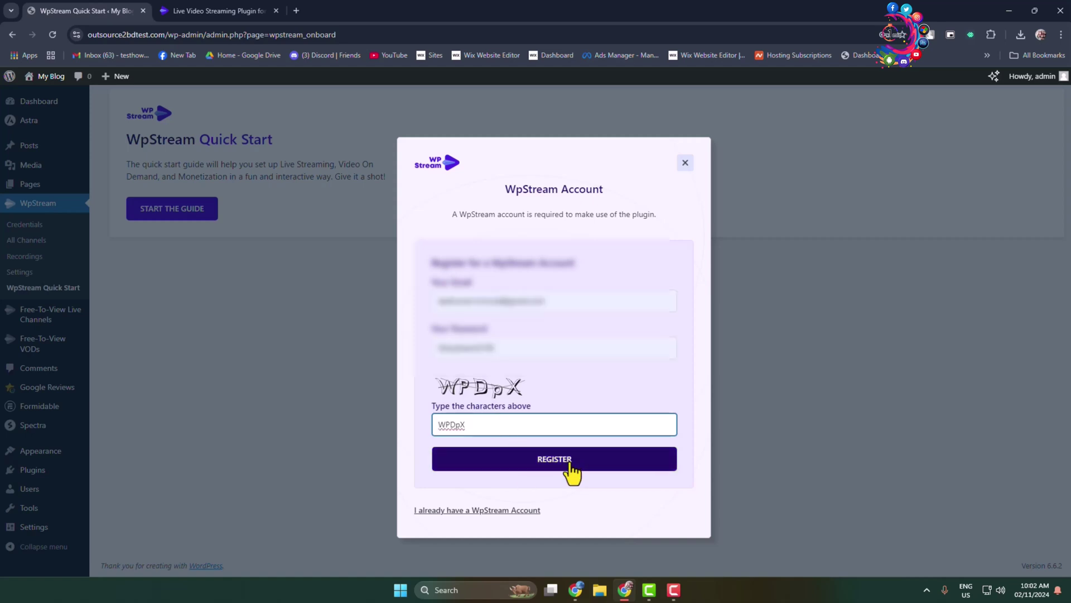
Step: Submit the form, then log in with the existing WpStream account
left_click(561, 467)
left_click(463, 509)
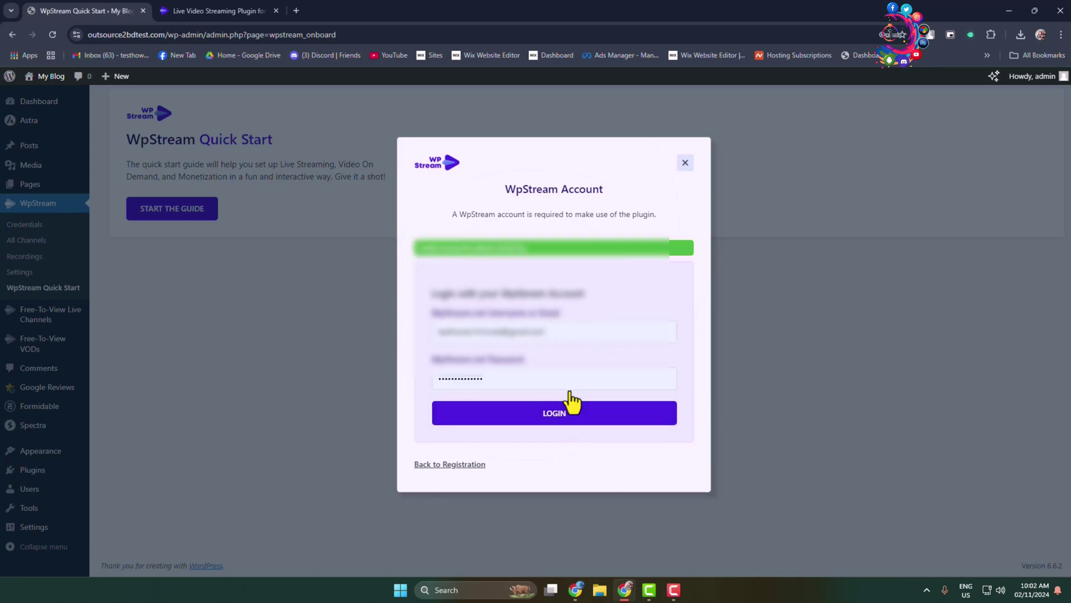
left_click(559, 411)
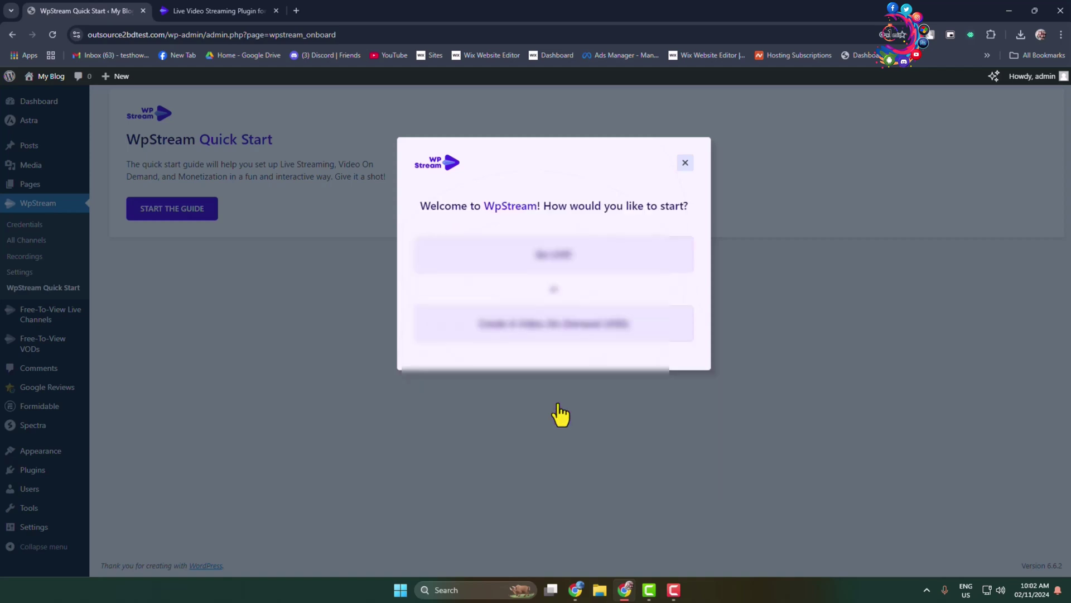
Step: Close the WpStream welcome wizard and confirm with 'Okay, Close it now!'
left_click(685, 164)
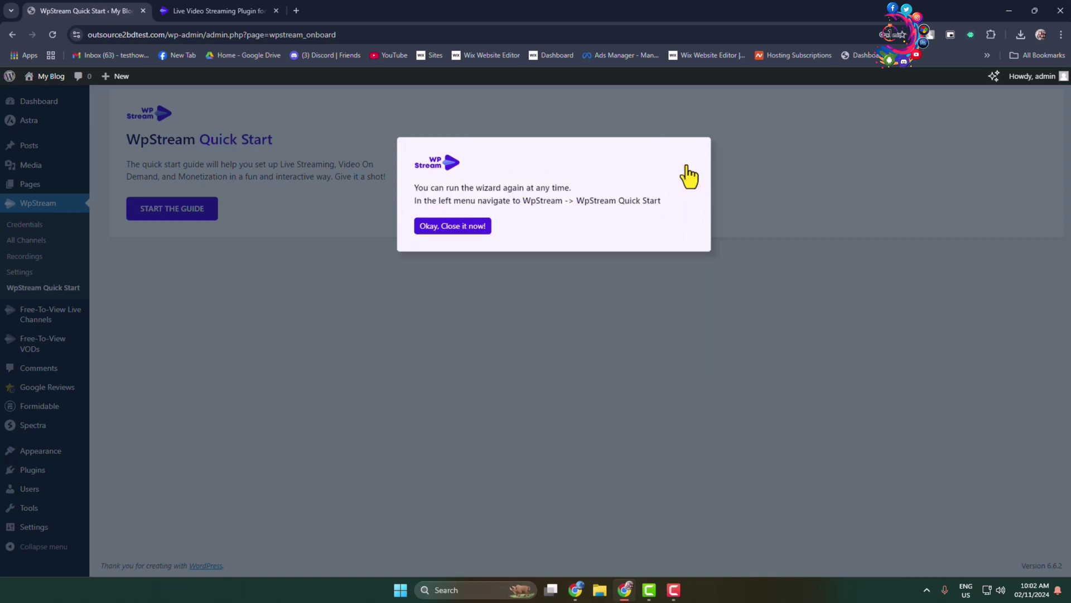
left_click(452, 229)
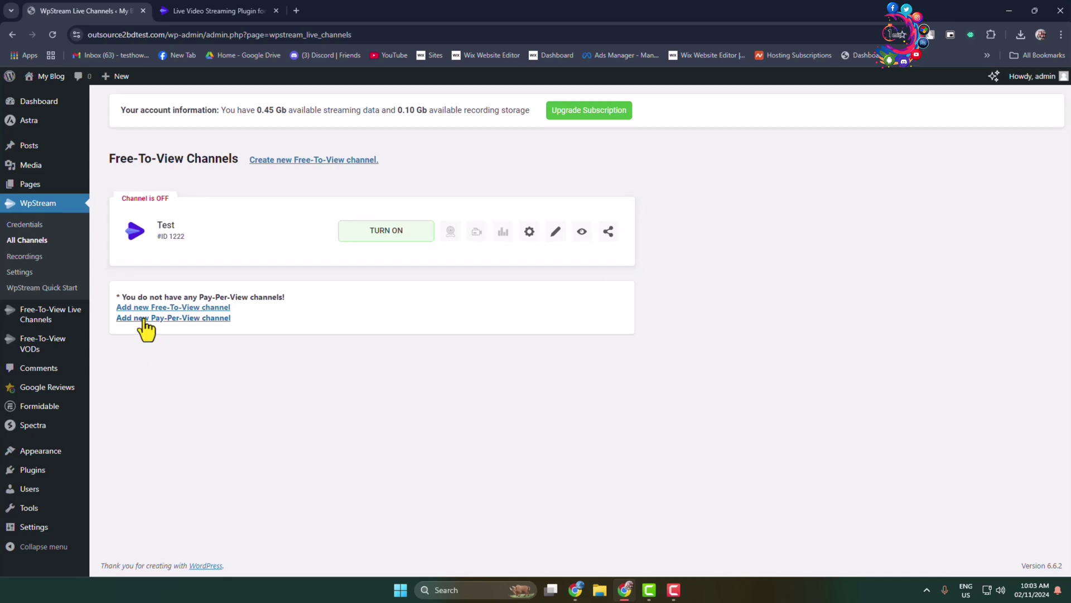
left_click(187, 308)
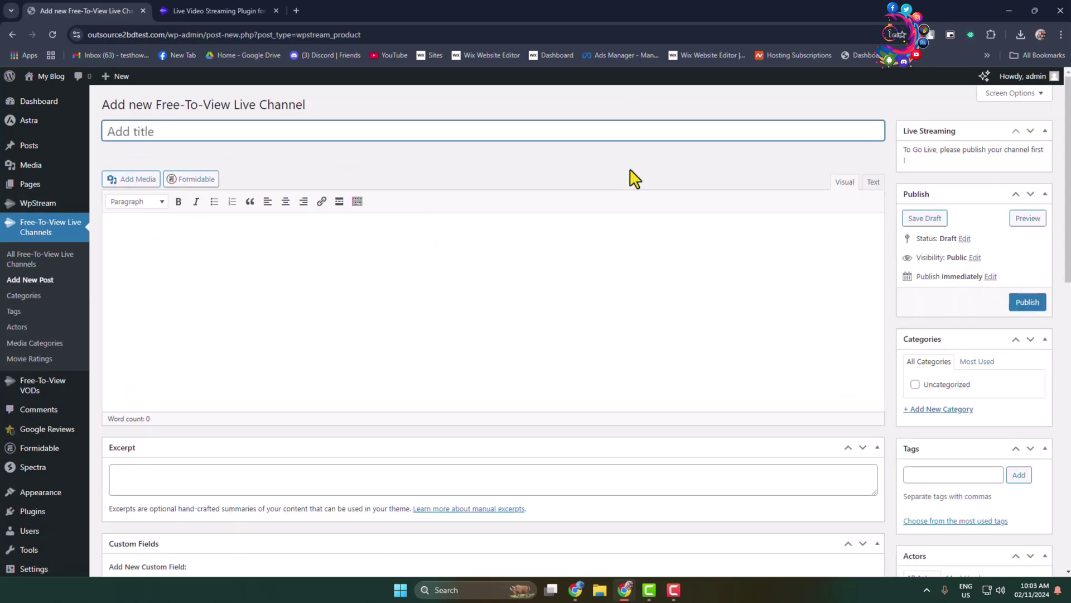
type("Live Stream")
left_click(225, 251)
scroll(241, 249, "down", 2)
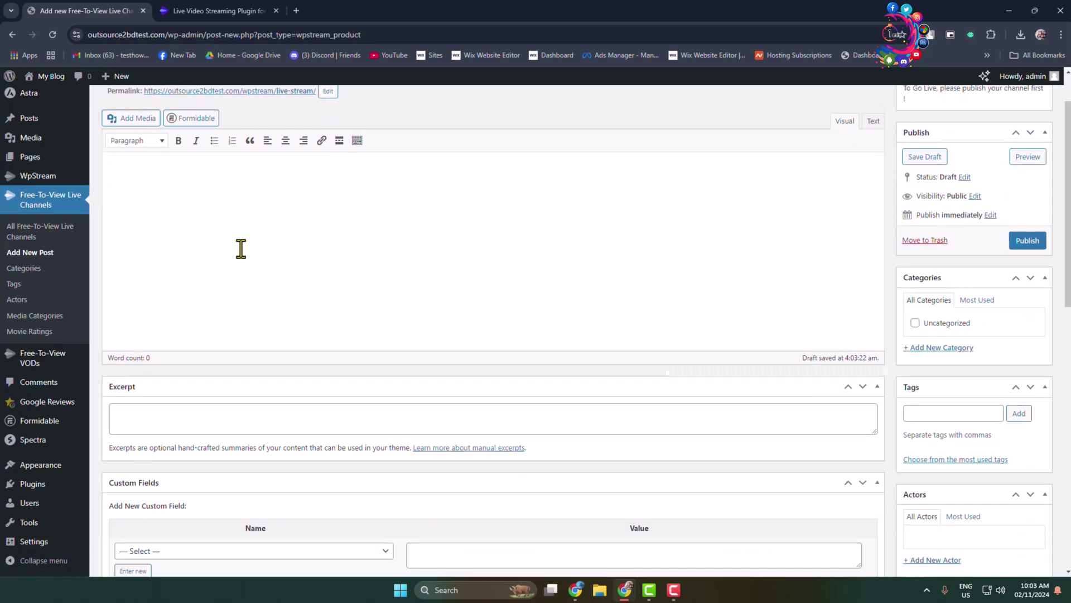
scroll(161, 304, "down", 2)
left_click(156, 307)
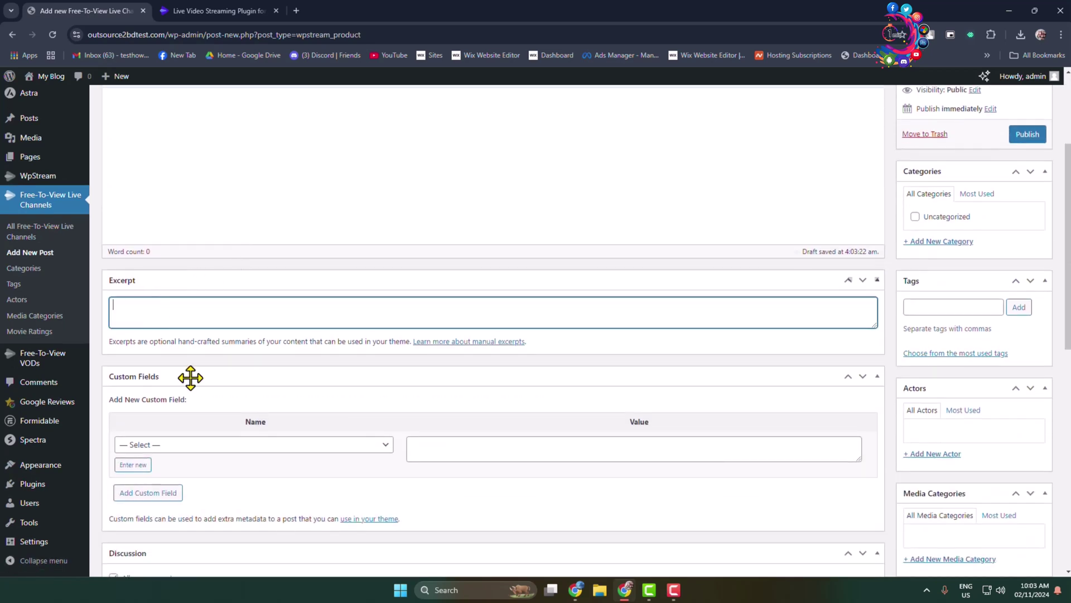
scroll(201, 397, "down", 2)
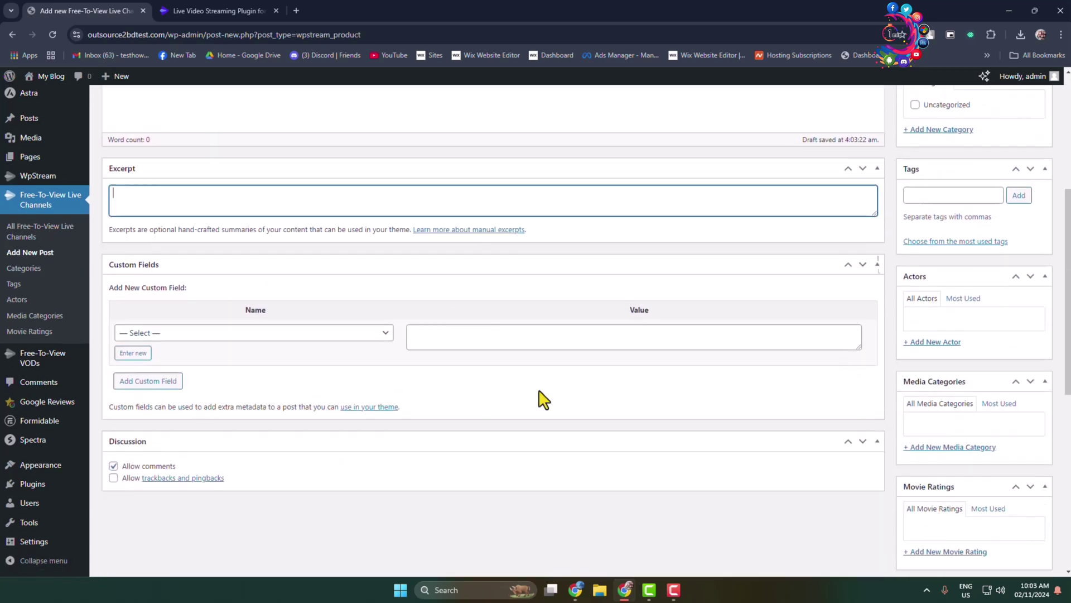
scroll(726, 376, "up", 3)
left_click(946, 361)
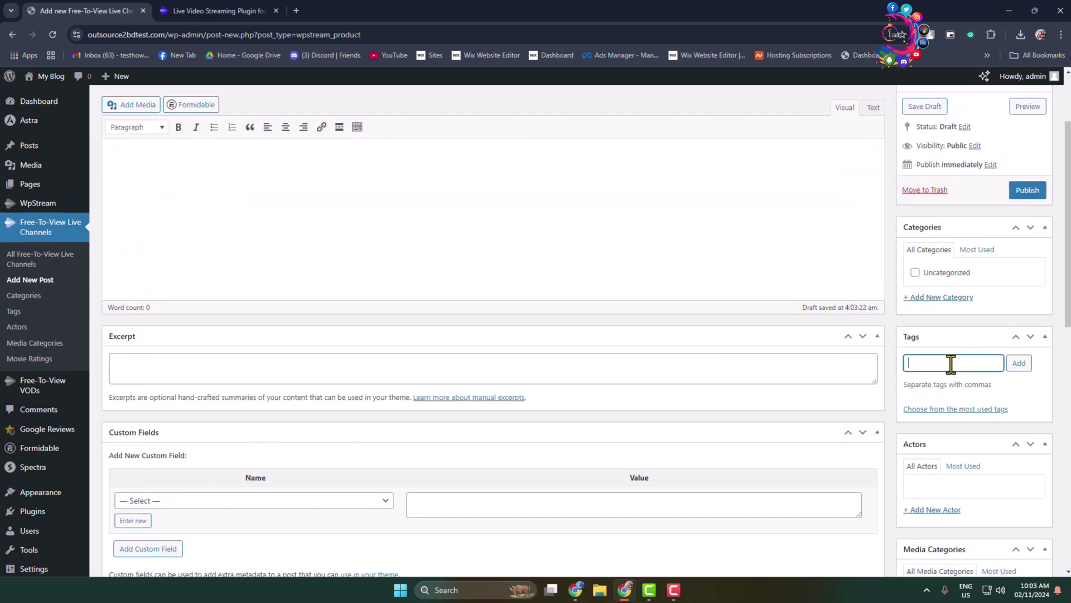
scroll(951, 363, "down", 2)
scroll(936, 385, "down", 2)
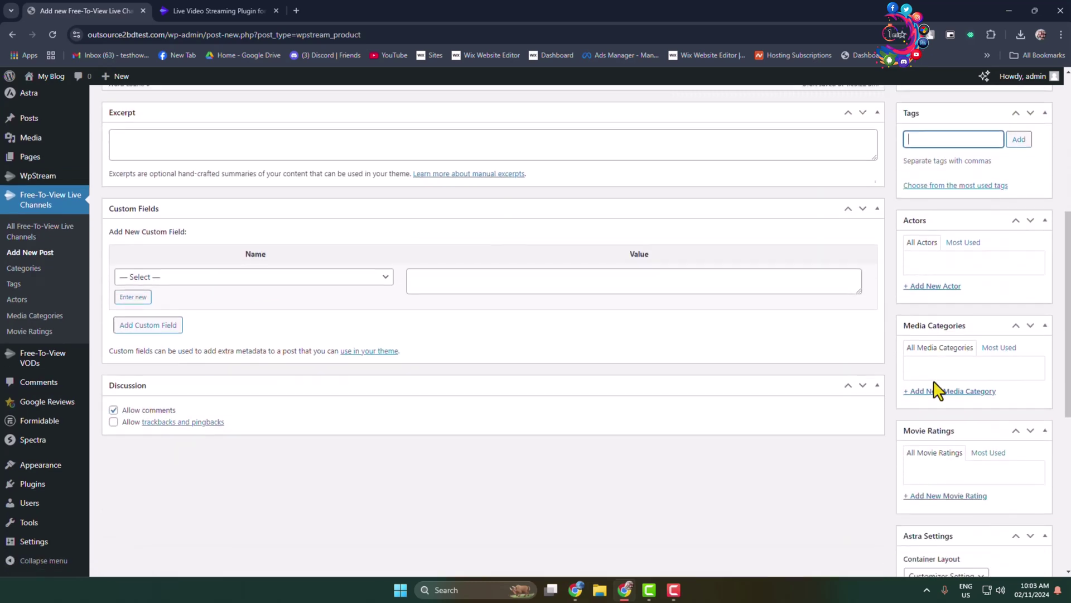
scroll(963, 502, "down", 1)
scroll(963, 503, "down", 3)
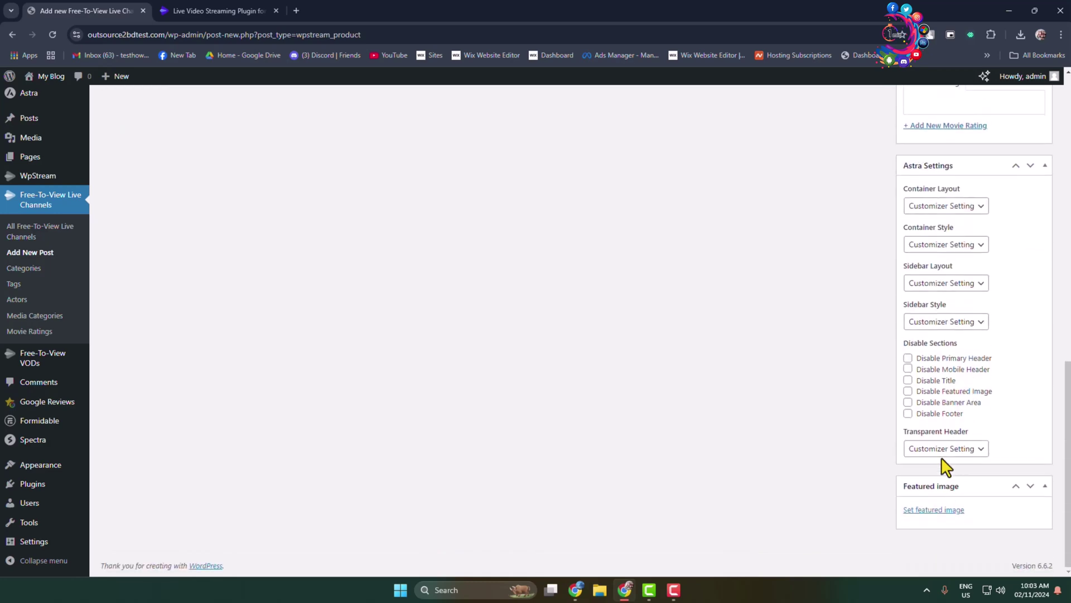
scroll(940, 459, "up", 5)
scroll(708, 271, "up", 3)
scroll(429, 402, "up", 1)
left_click(223, 274)
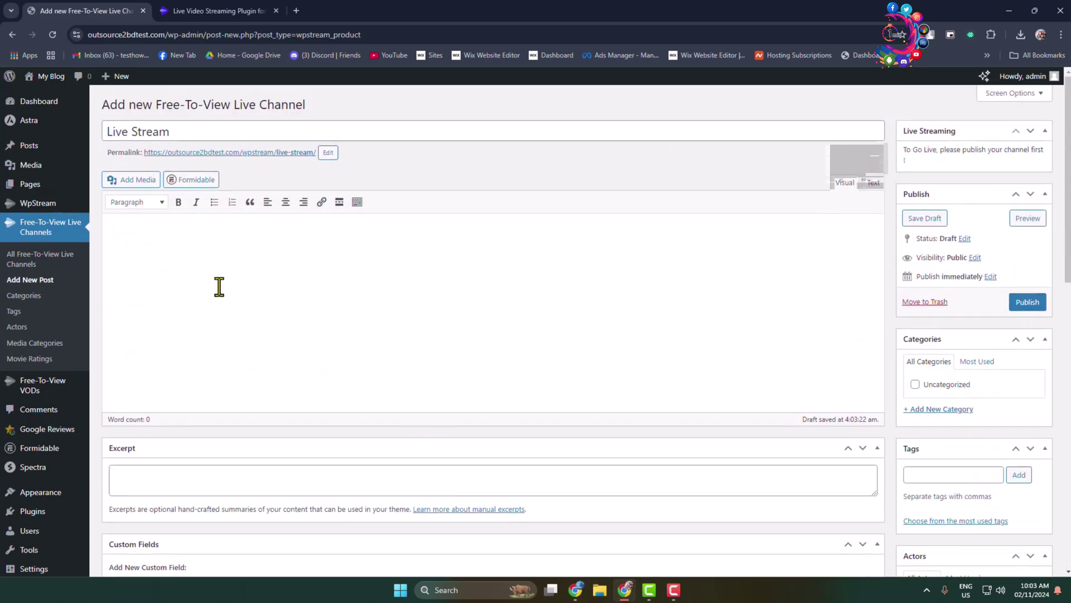
Step: Publish the Live Stream channel from the Publish box
left_click(1028, 303)
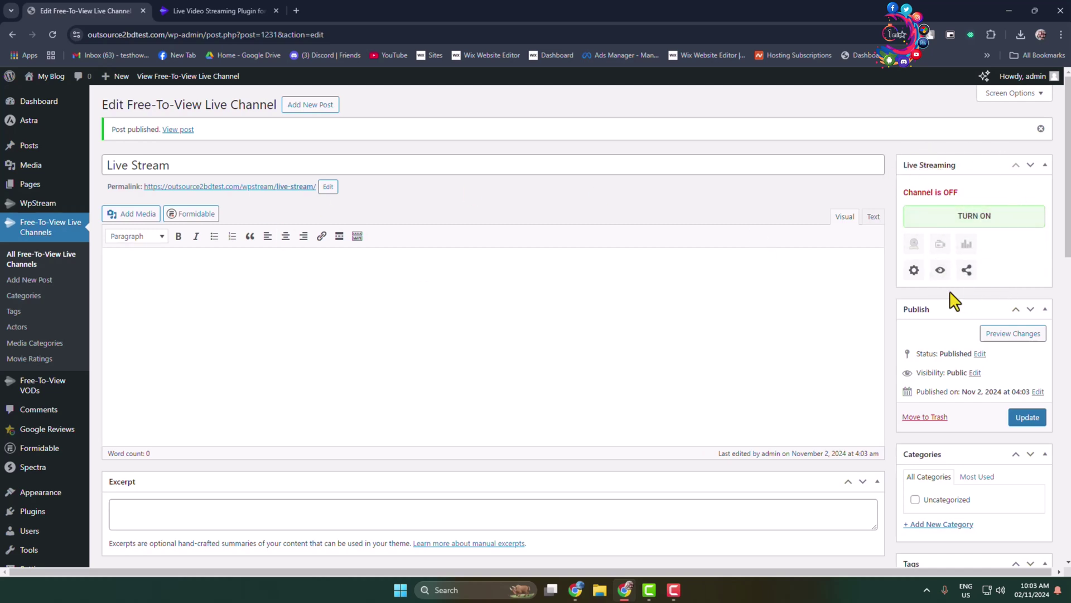
Step: Switch off Lock To Website in the Live Stream channel's settings
left_click(915, 271)
left_click(653, 302)
scroll(653, 383, "down", 3)
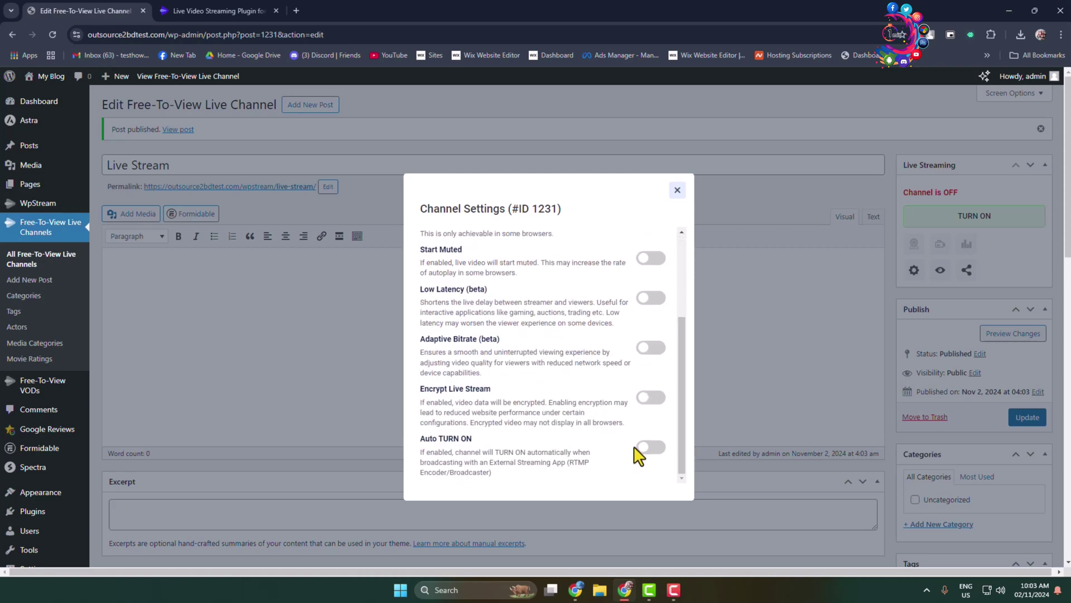
scroll(637, 456, "up", 3)
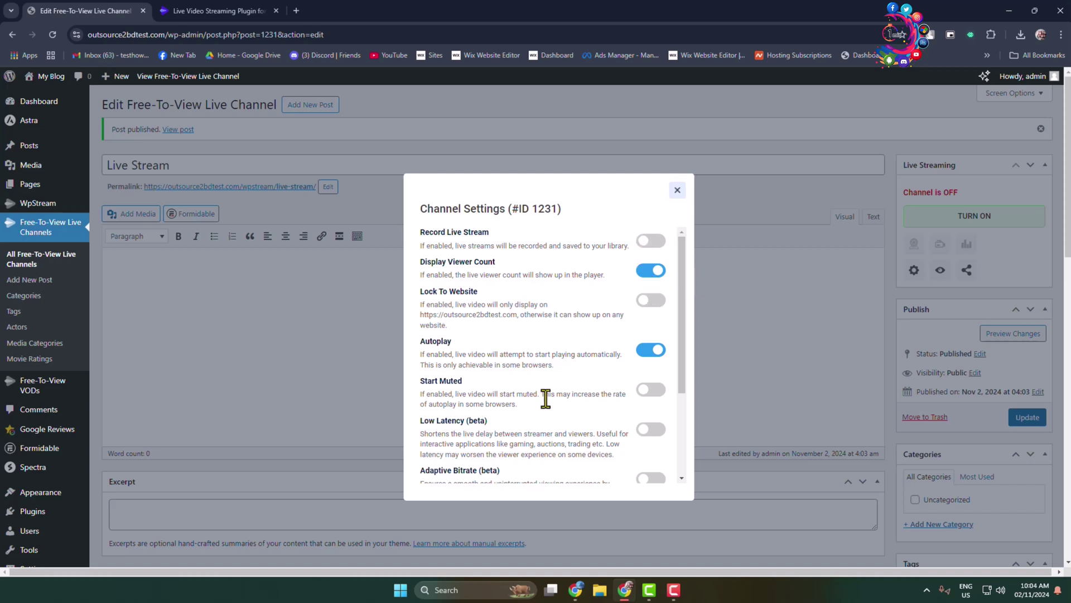
scroll(652, 352, "down", 3)
scroll(653, 364, "up", 3)
Step: Close the channel settings dialog and turn the Live Stream channel ON
left_click(678, 191)
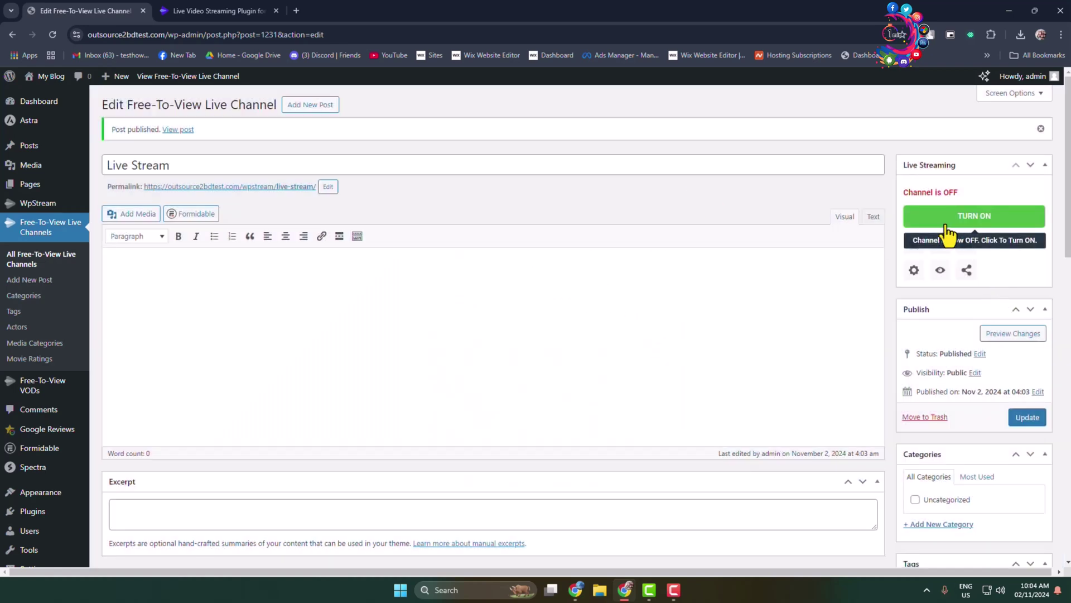
left_click(967, 216)
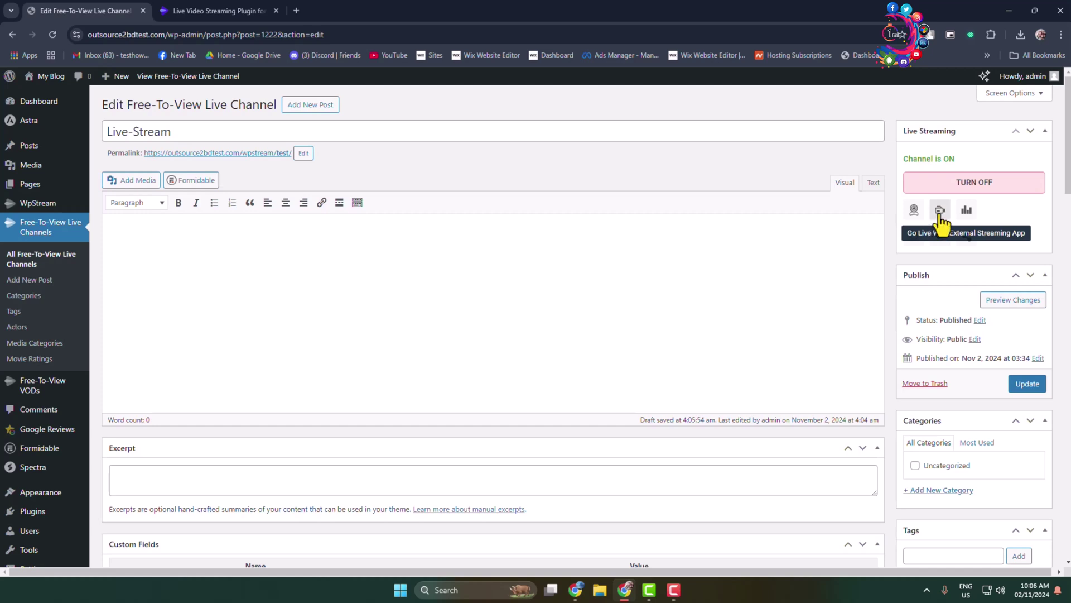
Step: Pick OBS as the external encoder to reveal the stream key, then start OBS Studio
left_click(941, 220)
left_click(542, 265)
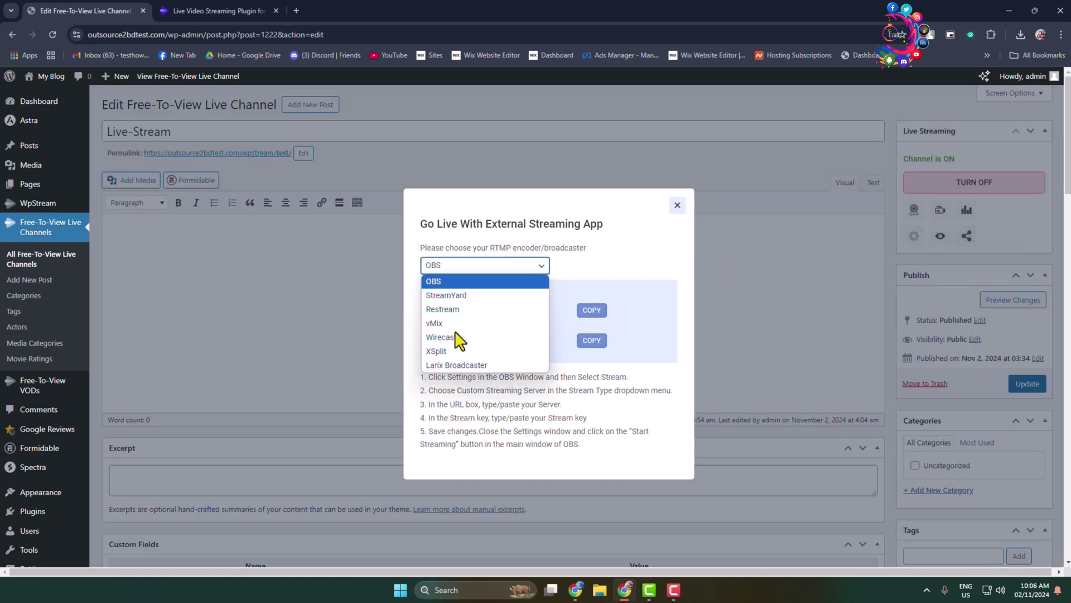
left_click(439, 285)
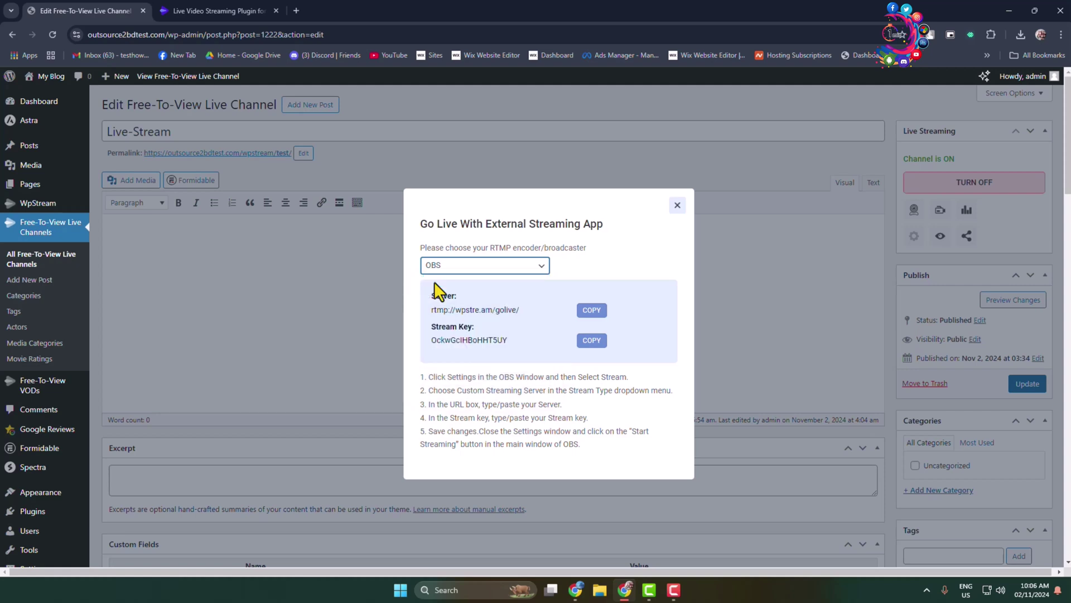
left_click_drag(433, 339, 509, 346)
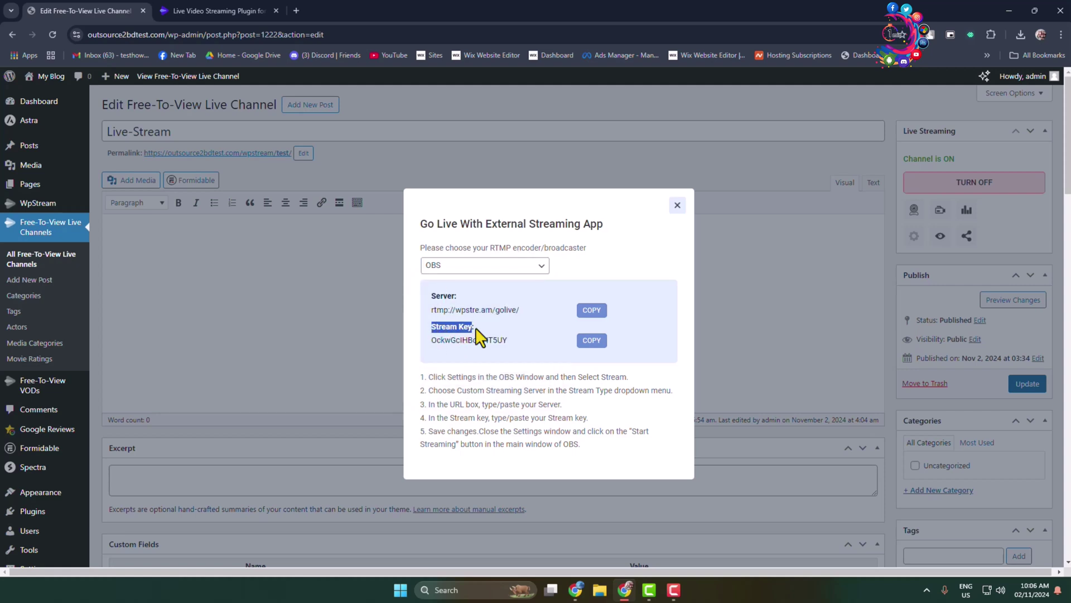
left_click(512, 349)
key("super")
left_click(473, 209)
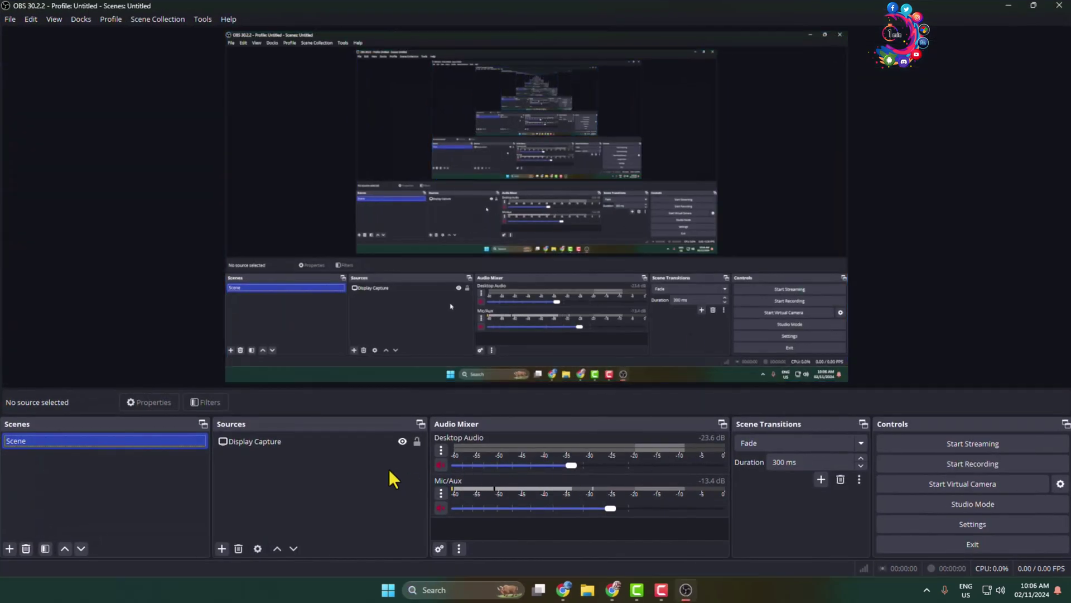
Step: Select the Display Capture source and open OBS Settings from Controls
left_click(256, 441)
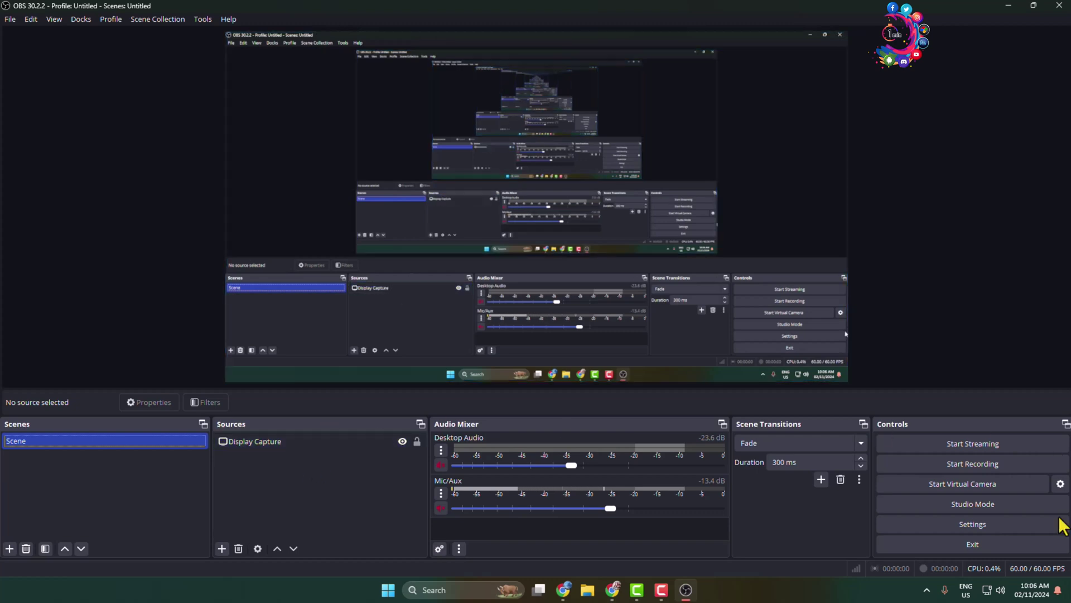
left_click(990, 524)
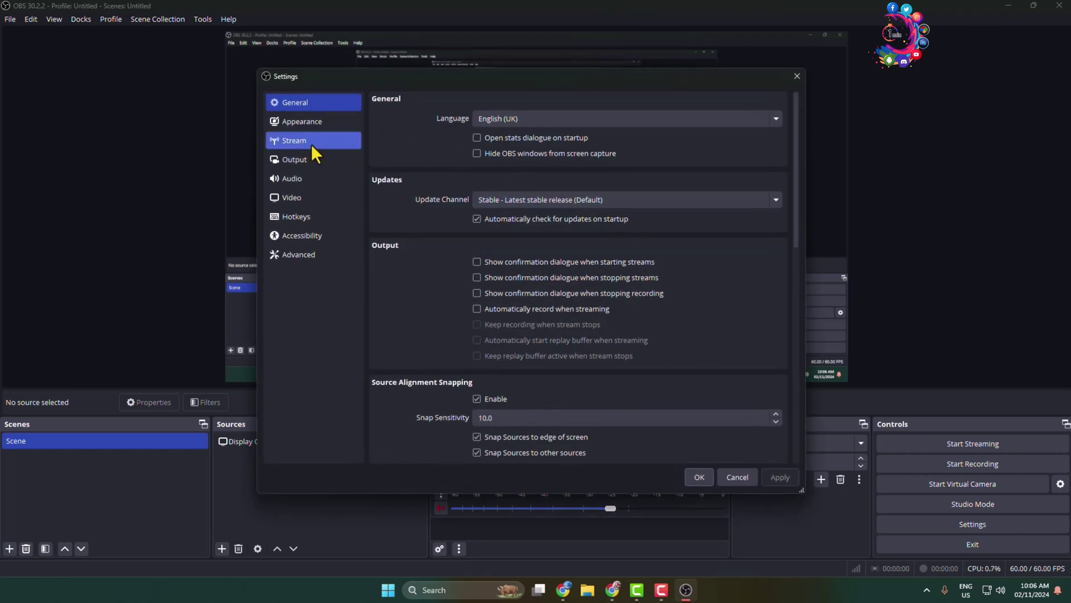
Step: Set the Stream service to WpStream from the full Show All list
left_click(311, 144)
left_click(734, 99)
left_click(492, 207)
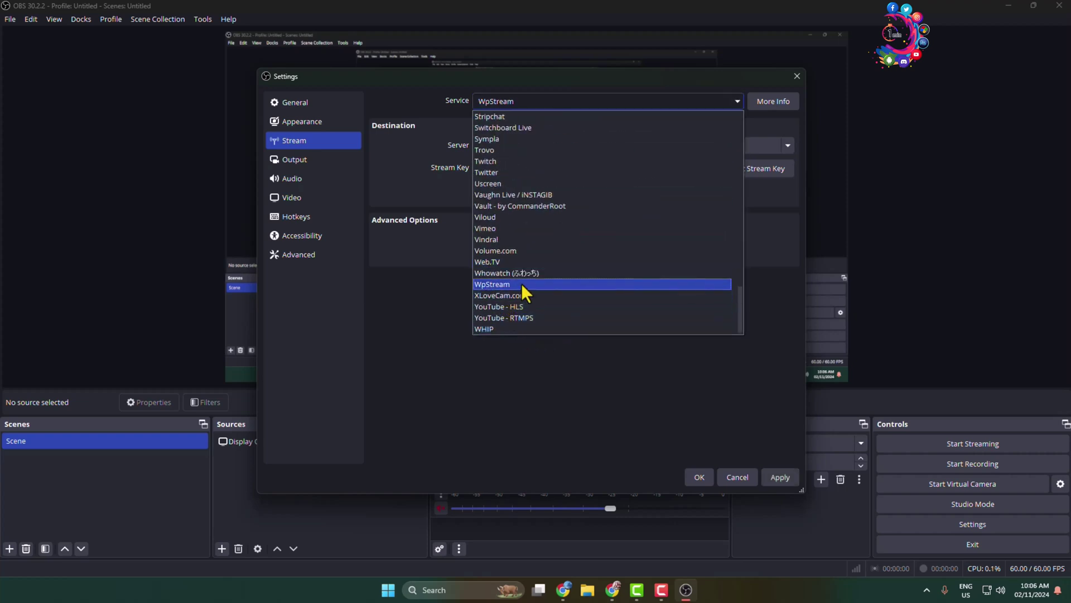
left_click(492, 285)
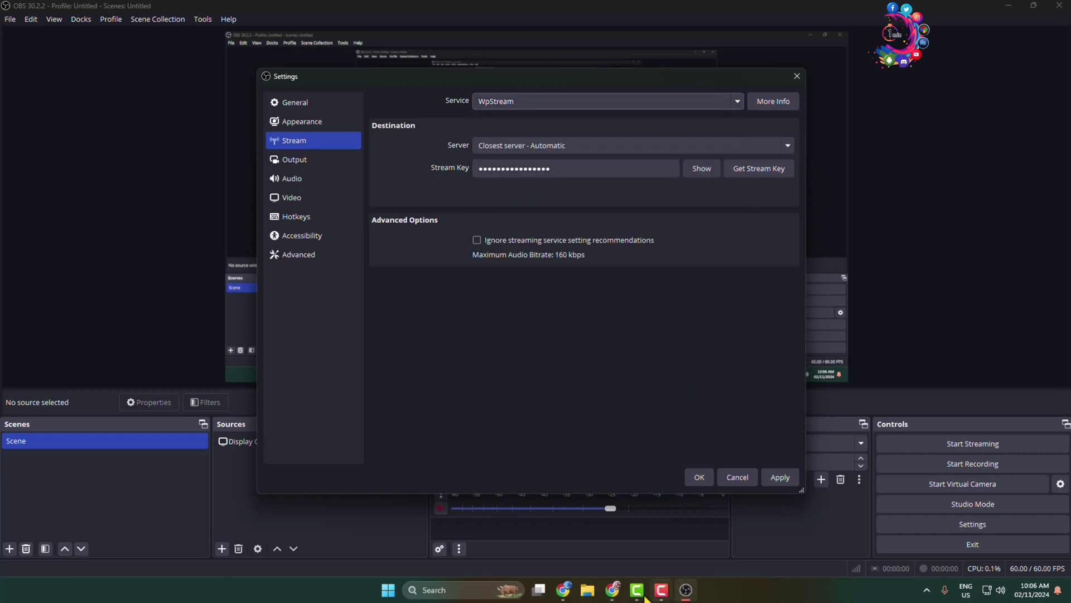
Step: Paste the channel's stream key from WordPress, apply, and close Settings
left_click(621, 594)
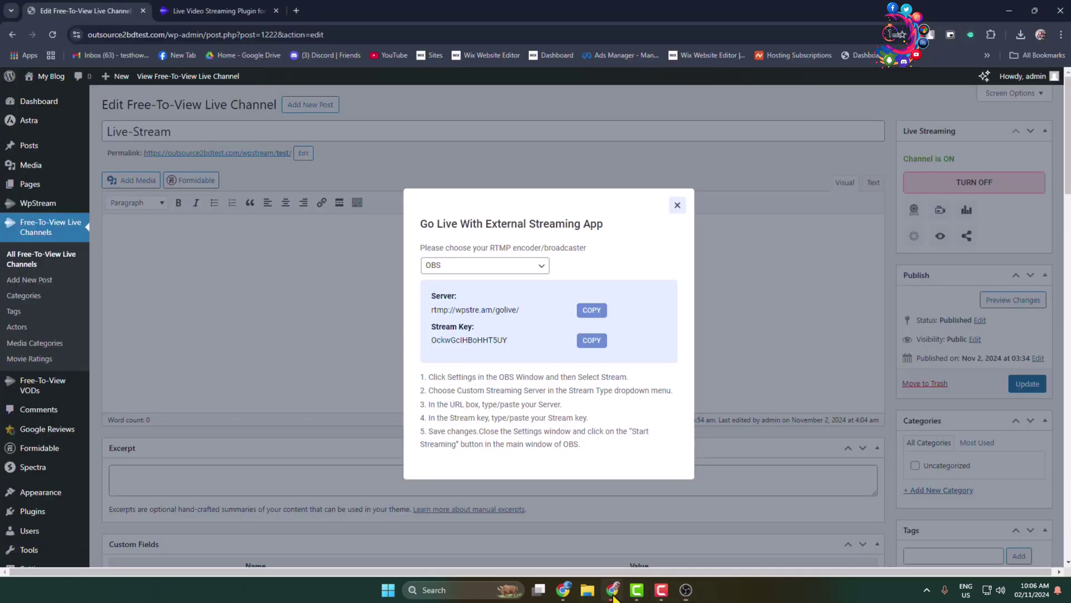
left_click(591, 342)
left_click(685, 589)
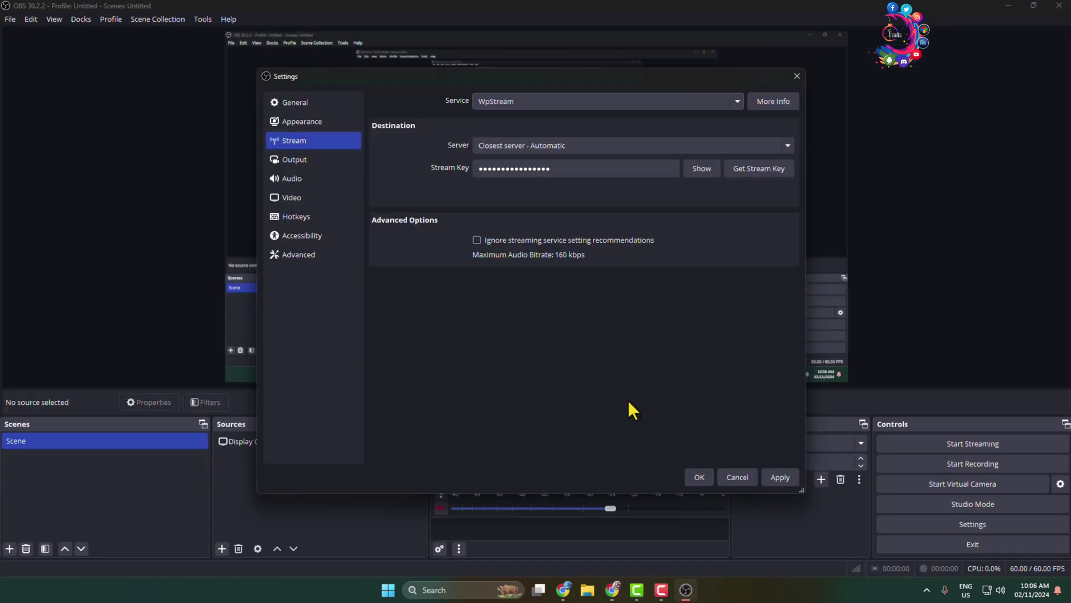
left_click(557, 173)
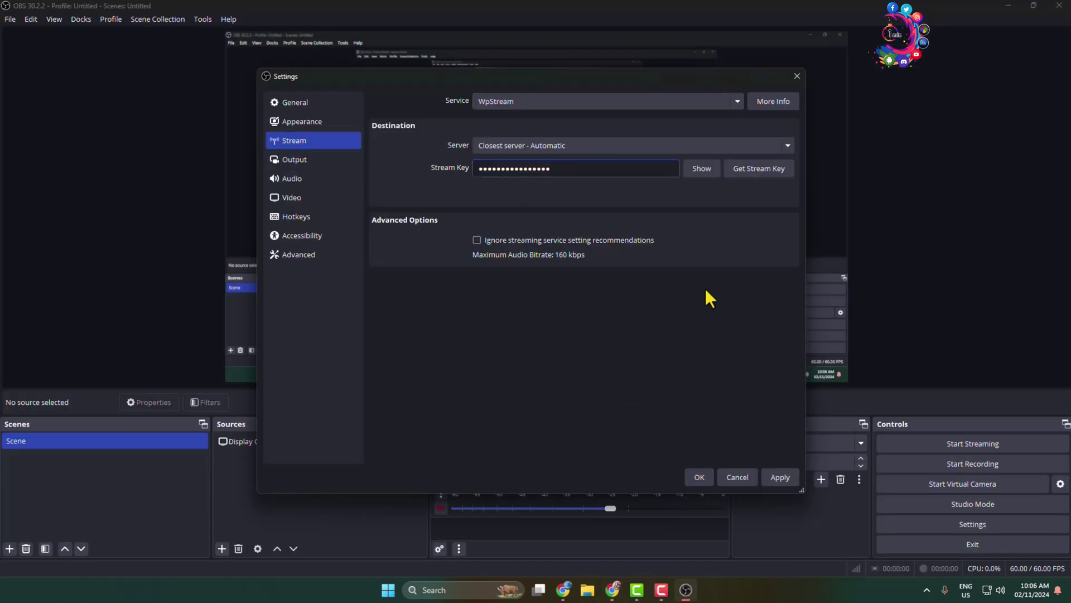
left_click(771, 473)
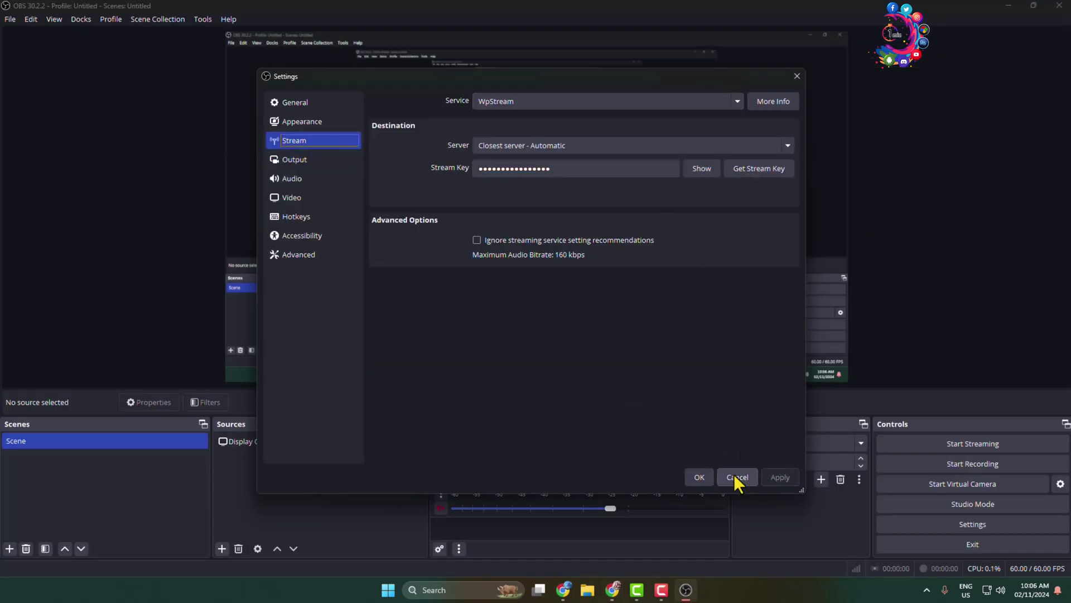
left_click(699, 477)
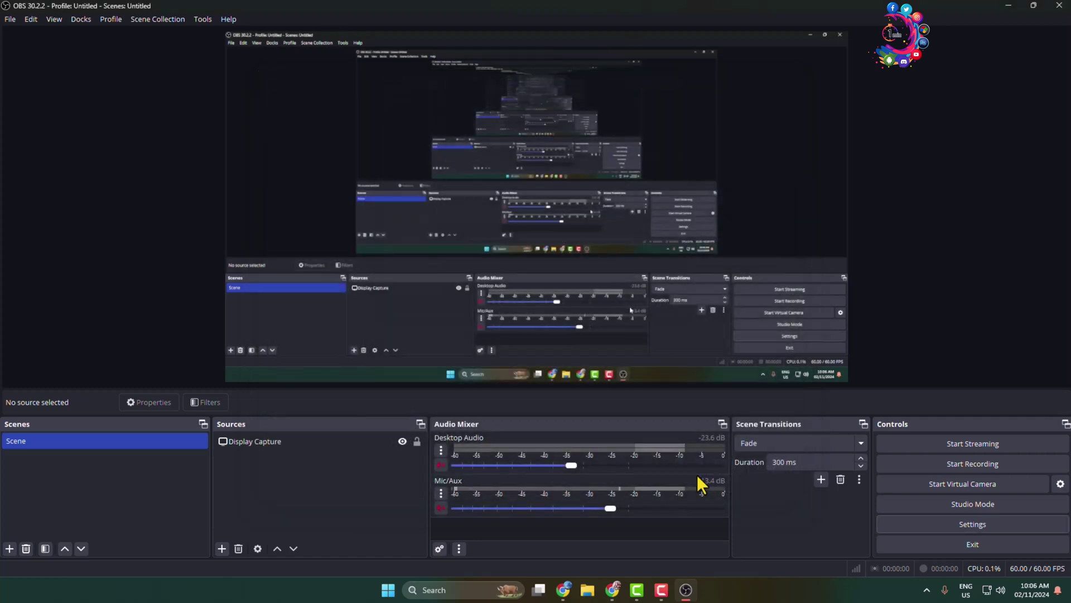
Step: Start the OBS broadcast and return to the WordPress channel page with the go-live dialog closed
left_click(980, 444)
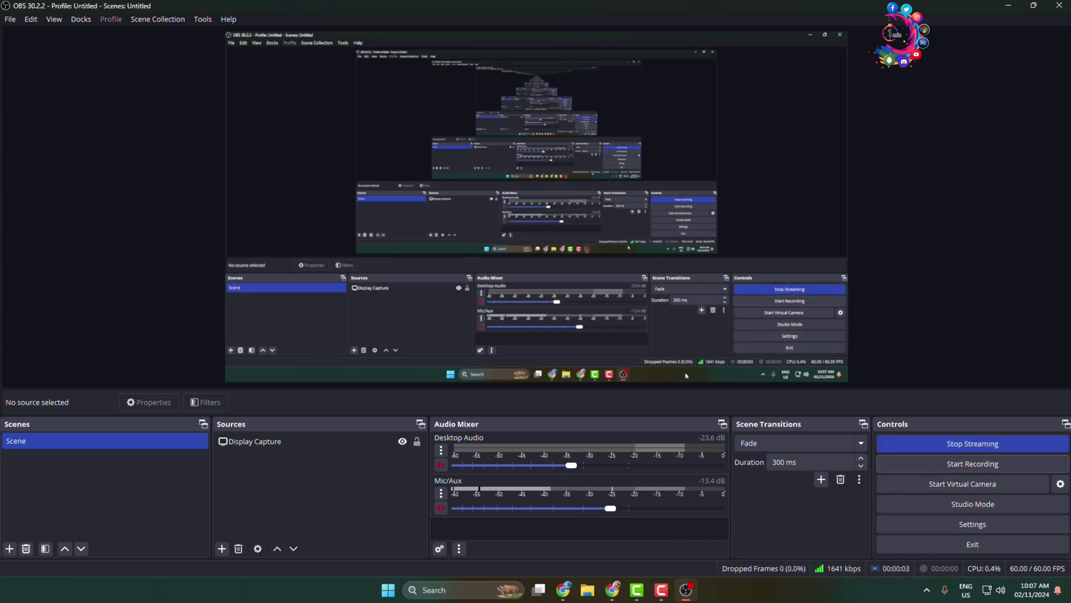
left_click(614, 590)
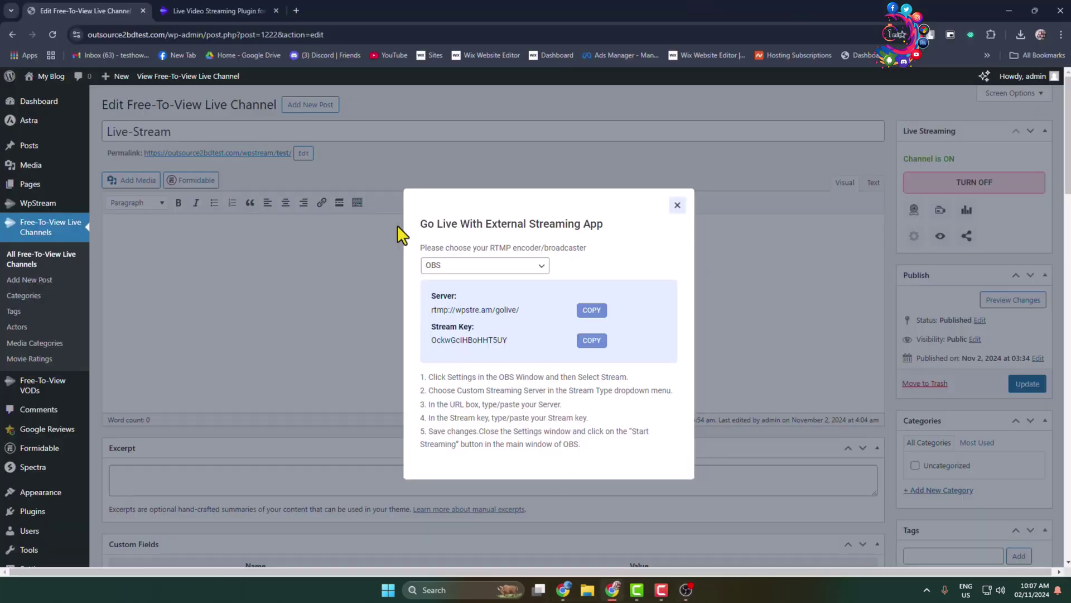
left_click(677, 206)
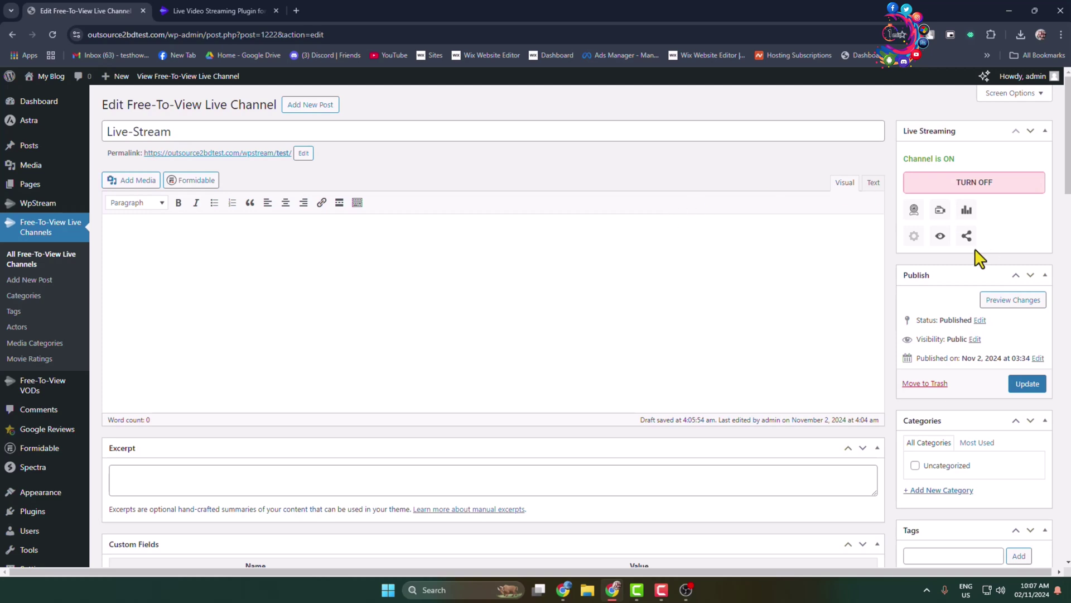
Step: View the Live-Stream channel's public page in a new tab, playing the OBS broadcast live
left_click(941, 238)
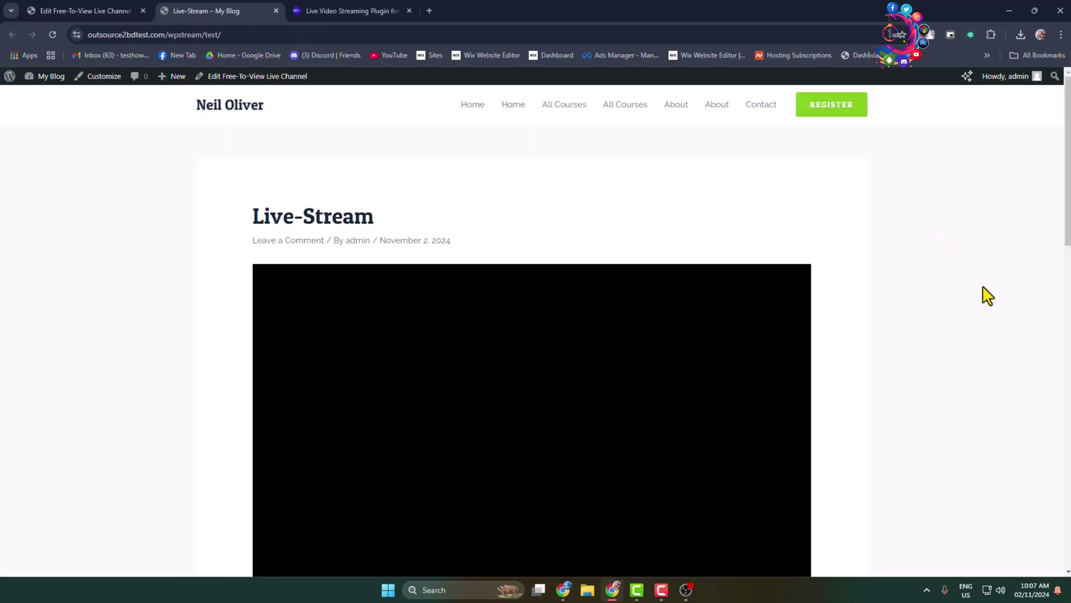
scroll(982, 293, "down", 2)
scroll(983, 294, "down", 4)
scroll(986, 295, "up", 3)
scroll(986, 295, "up", 3)
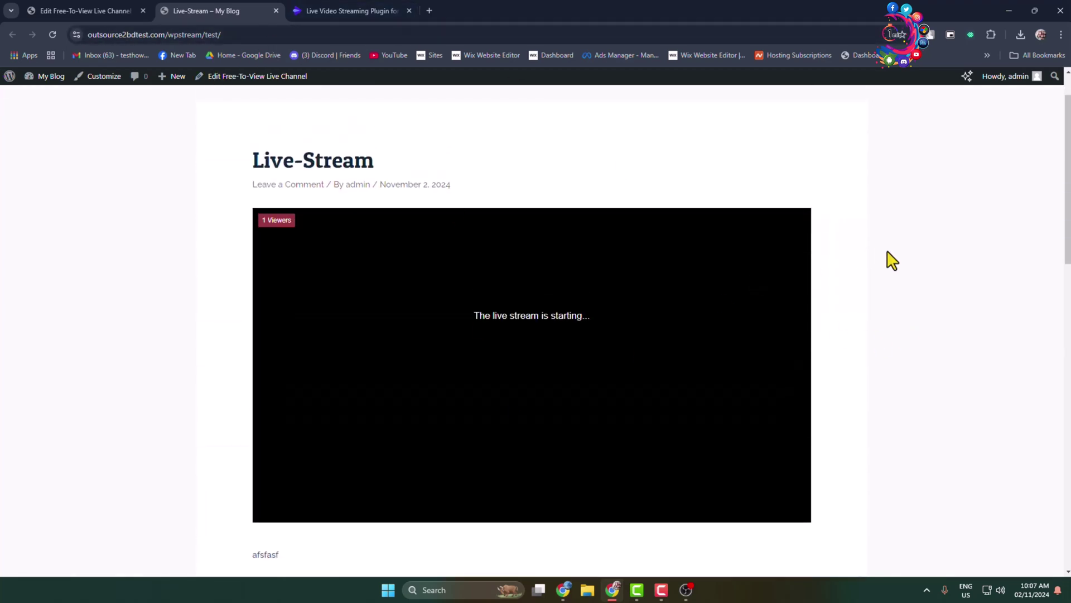
scroll(890, 259, "down", 5)
scroll(890, 259, "up", 4)
left_click(208, 36)
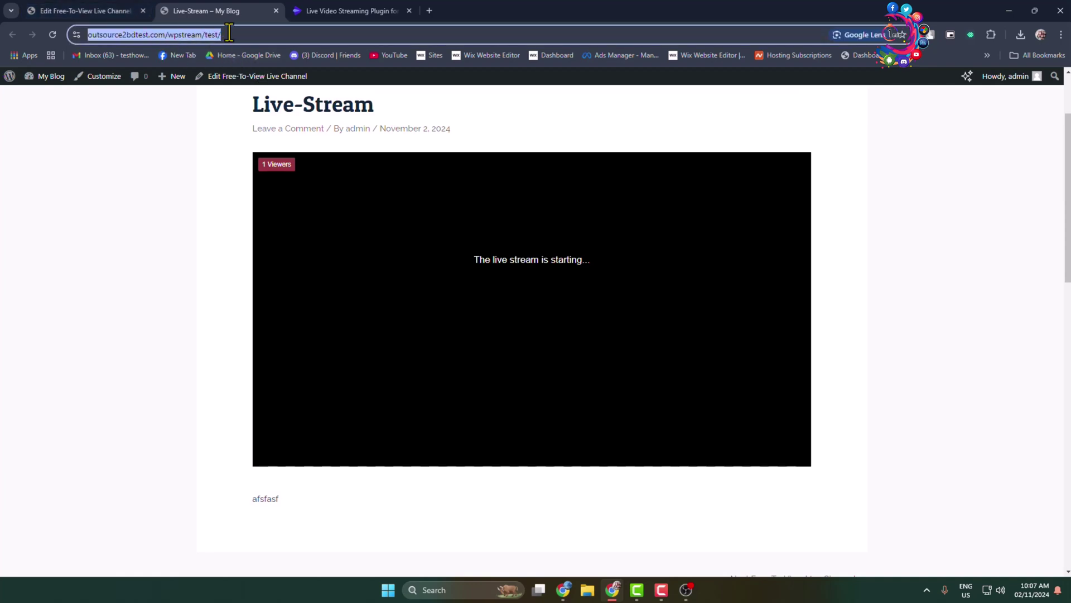
scroll(945, 327, "up", 1)
left_click(567, 322)
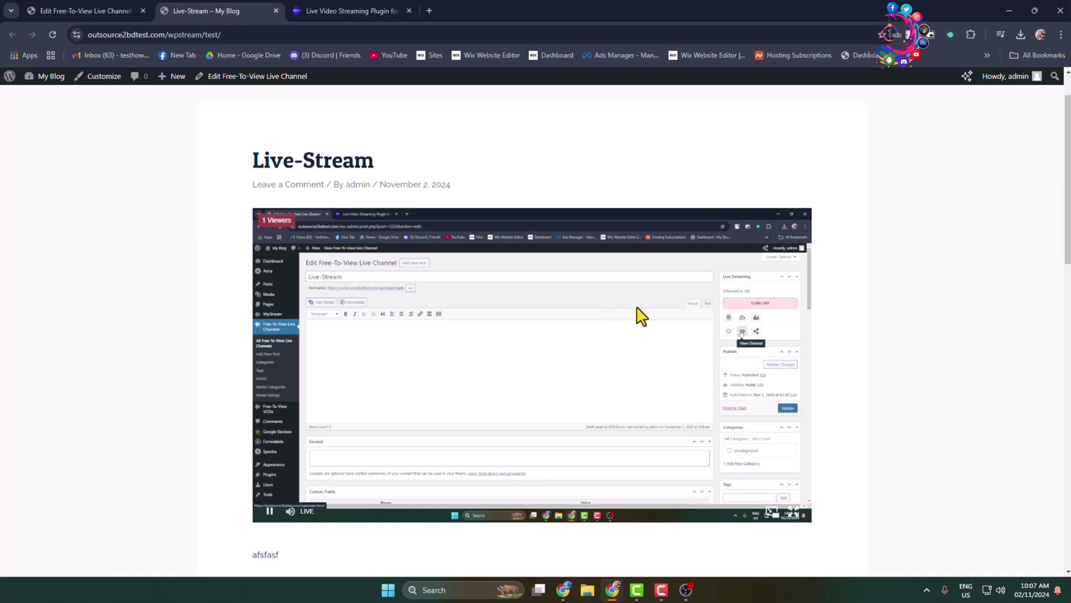
scroll(658, 323, "down", 2)
scroll(578, 392, "up", 1)
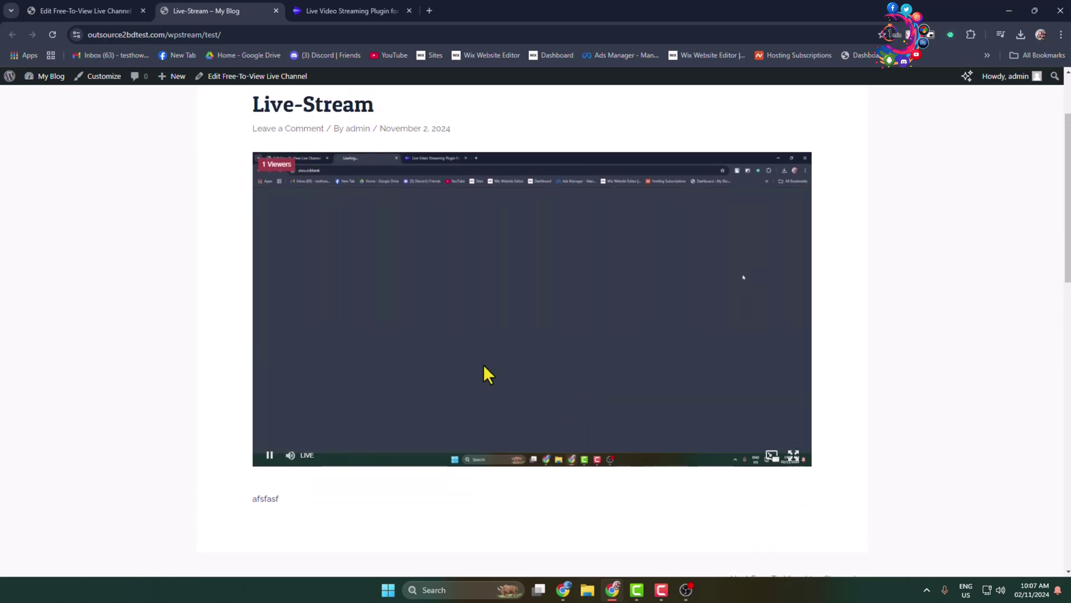